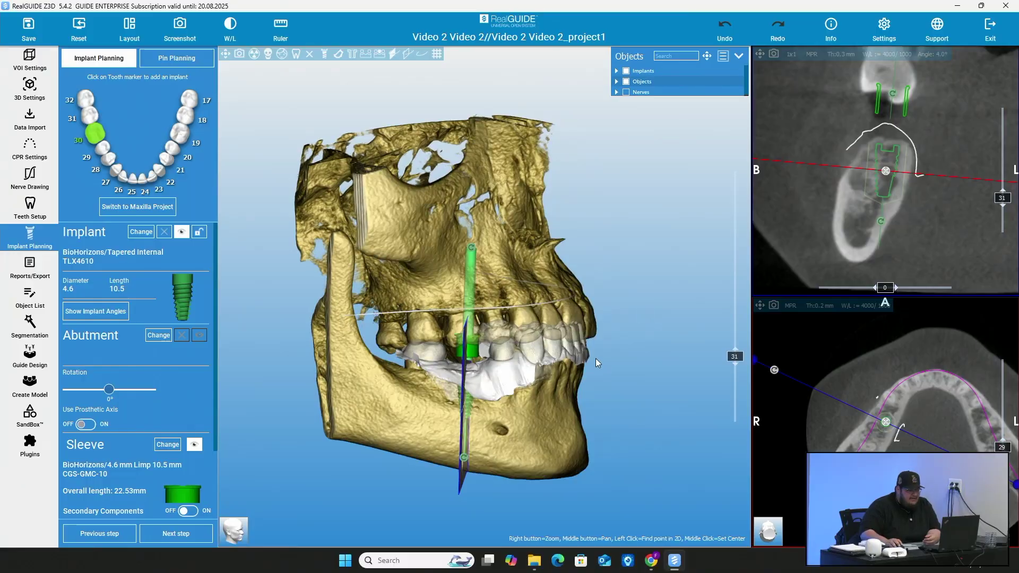
Hide the bone rendering and view the lower arch scan with the tooth 30 implant and sleeve from above
{"action": "left_click_drag", "start_coordinate": [596, 358], "coordinate": [610, 340]}
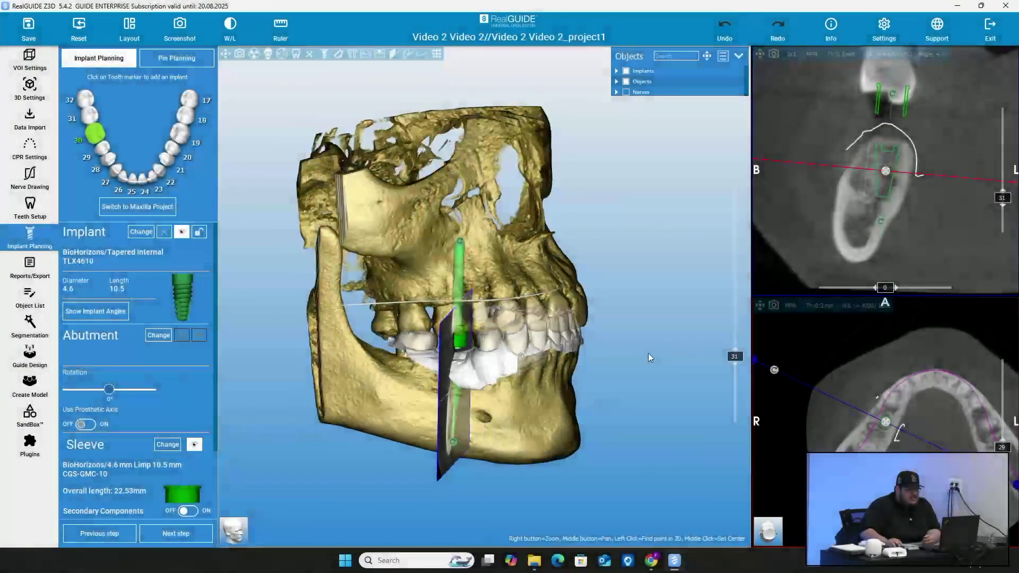
{"action": "left_click_drag", "start_coordinate": [648, 353], "coordinate": [477, 238]}
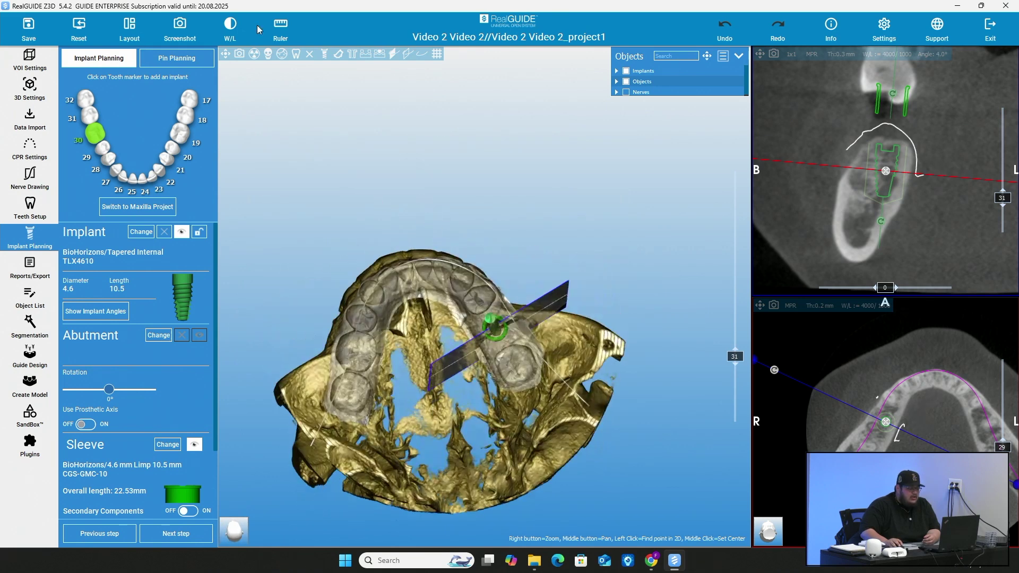
{"action": "left_click", "coordinate": [309, 55]}
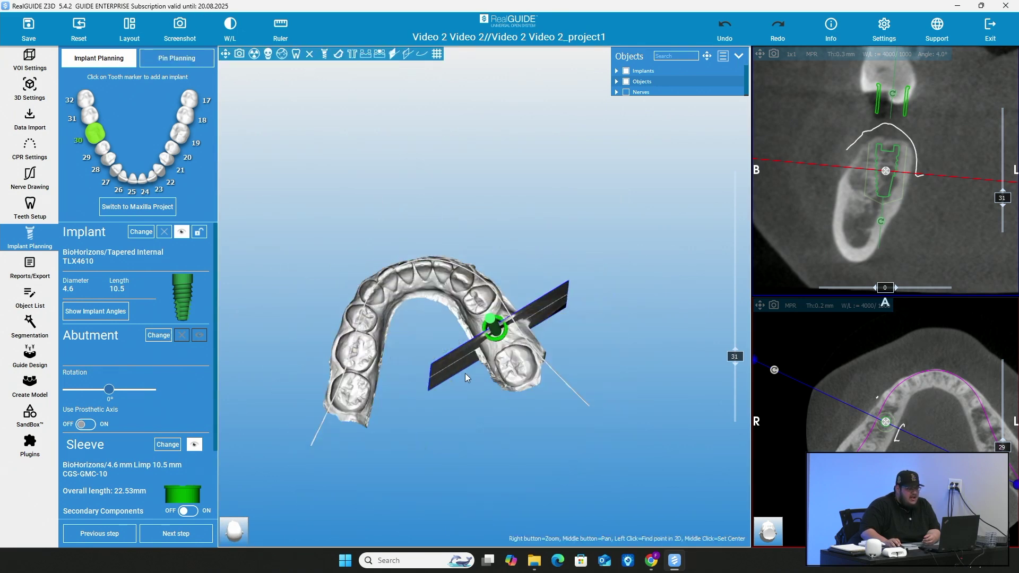
{"action": "left_click_drag", "start_coordinate": [465, 374], "coordinate": [424, 338]}
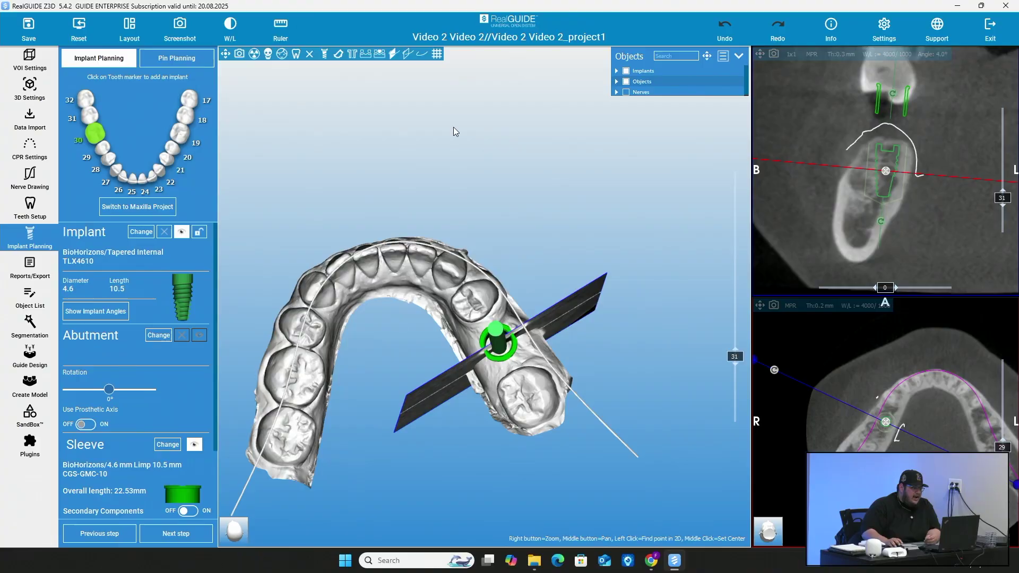
{"action": "mouse_move", "coordinate": [406, 347]}
{"action": "left_mouse_down"}
{"action": "mouse_move", "coordinate": [372, 363]}
{"action": "mouse_move", "coordinate": [394, 360]}
{"action": "left_mouse_up"}
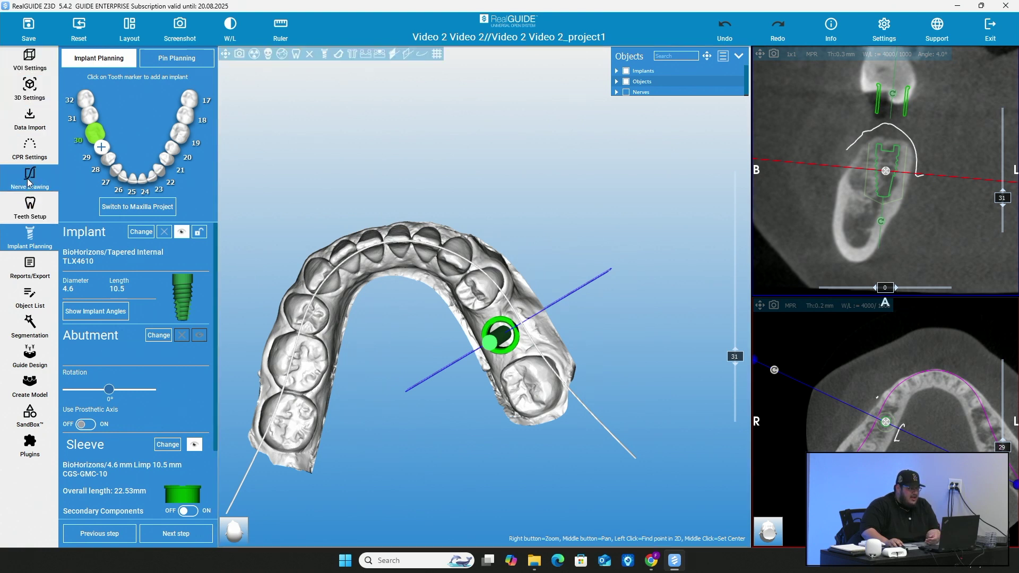
Start creating a dental model from the lower arch and choose Face Scan as the source mesh
{"action": "left_click", "coordinate": [36, 395]}
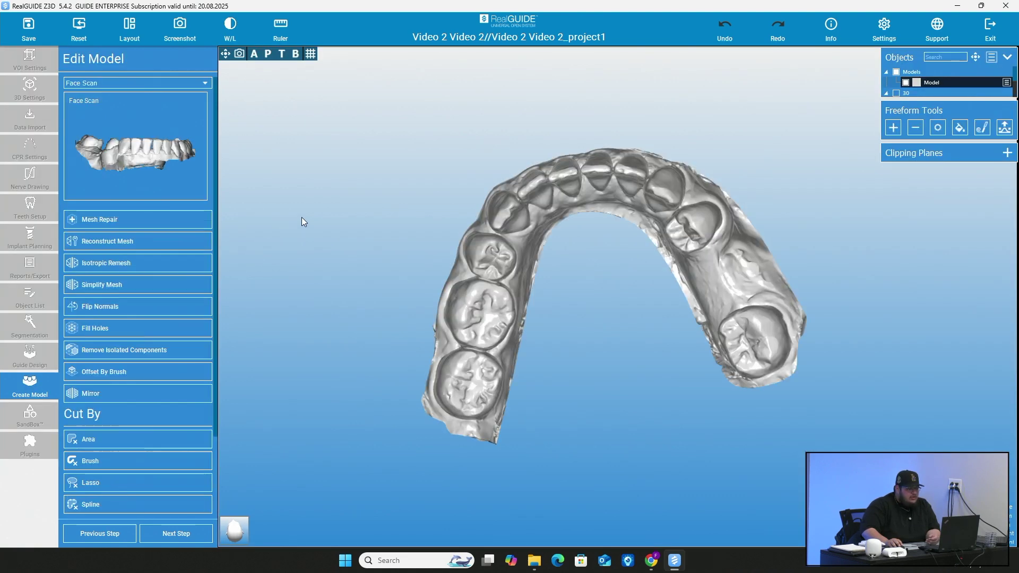
{"action": "left_click", "coordinate": [103, 84]}
{"action": "left_click", "coordinate": [103, 84]}
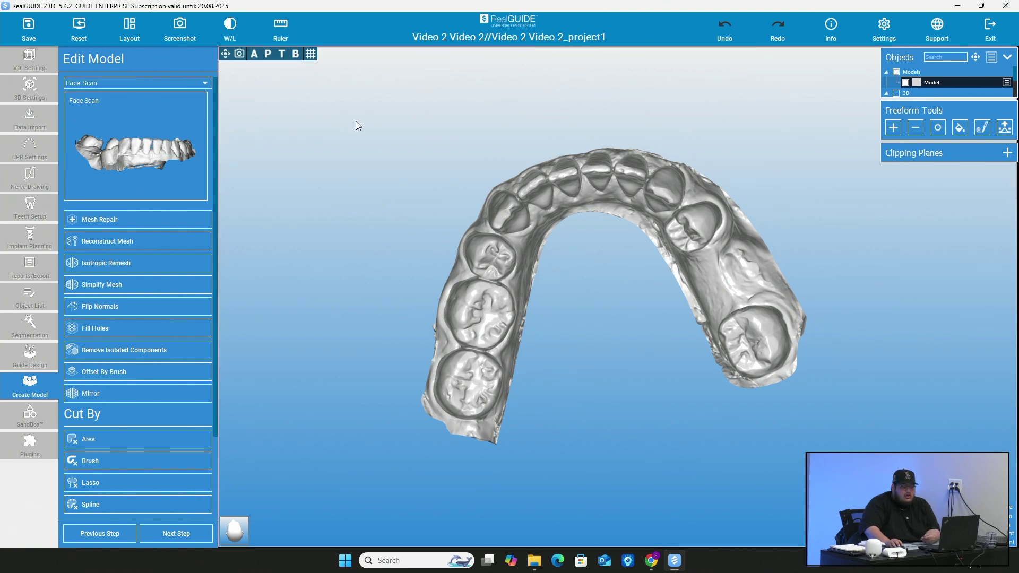
{"action": "left_click", "coordinate": [106, 84]}
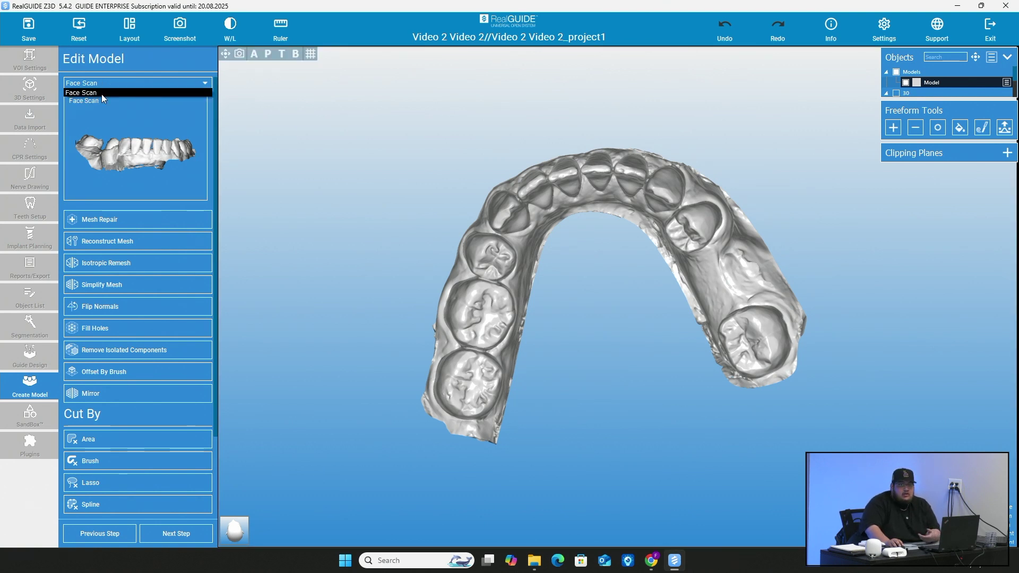
{"action": "left_click", "coordinate": [101, 93]}
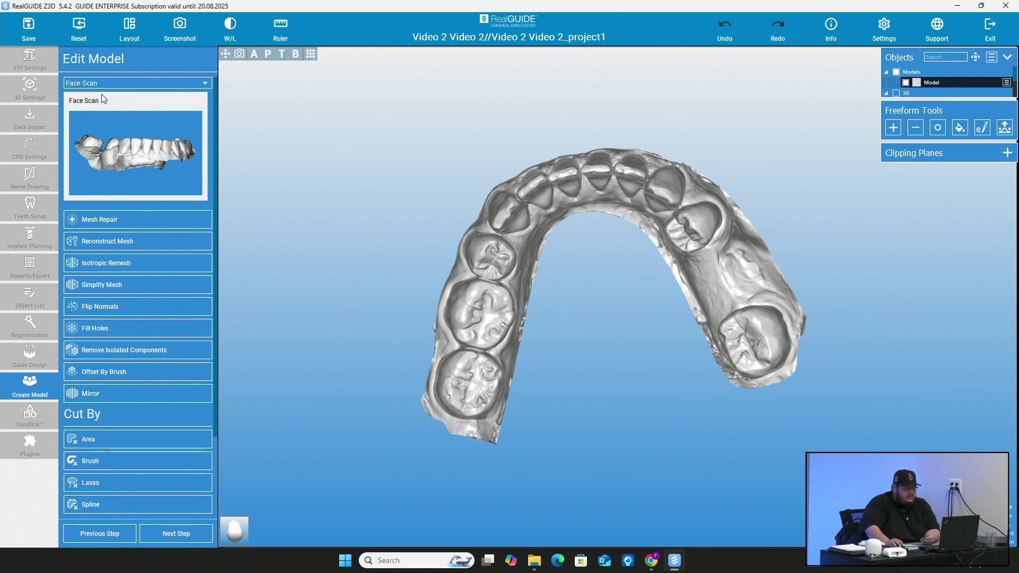
Cut away the ragged lower border beneath the front teeth with an area cut drawn around it
{"action": "scroll", "coordinate": [159, 267], "scroll_direction": "down", "scroll_amount": 1}
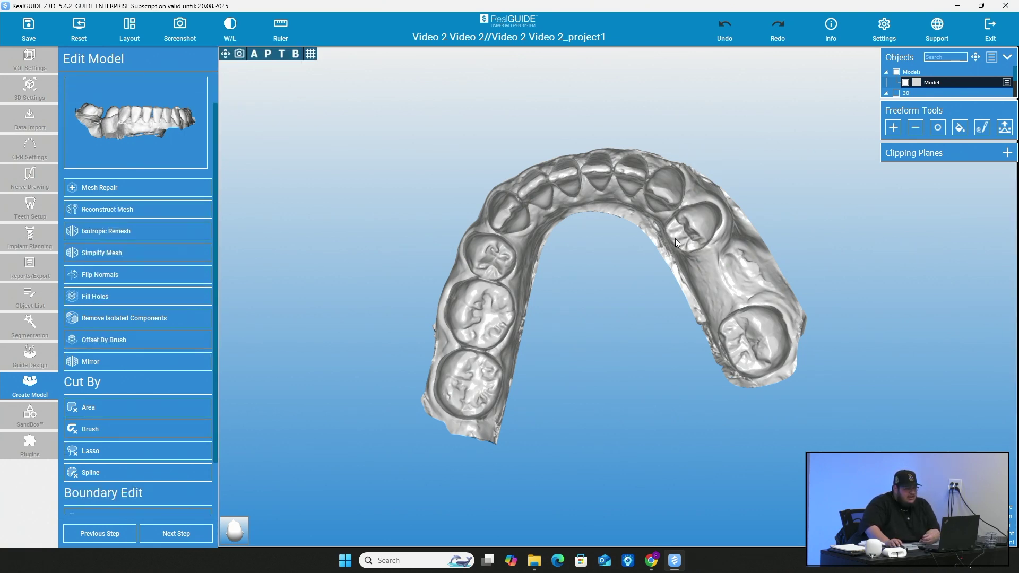
{"action": "mouse_move", "coordinate": [675, 237]}
{"action": "left_mouse_down"}
{"action": "mouse_move", "coordinate": [626, 256]}
{"action": "mouse_move", "coordinate": [683, 355]}
{"action": "mouse_move", "coordinate": [664, 261]}
{"action": "mouse_move", "coordinate": [675, 237]}
{"action": "mouse_move", "coordinate": [660, 236]}
{"action": "left_mouse_up"}
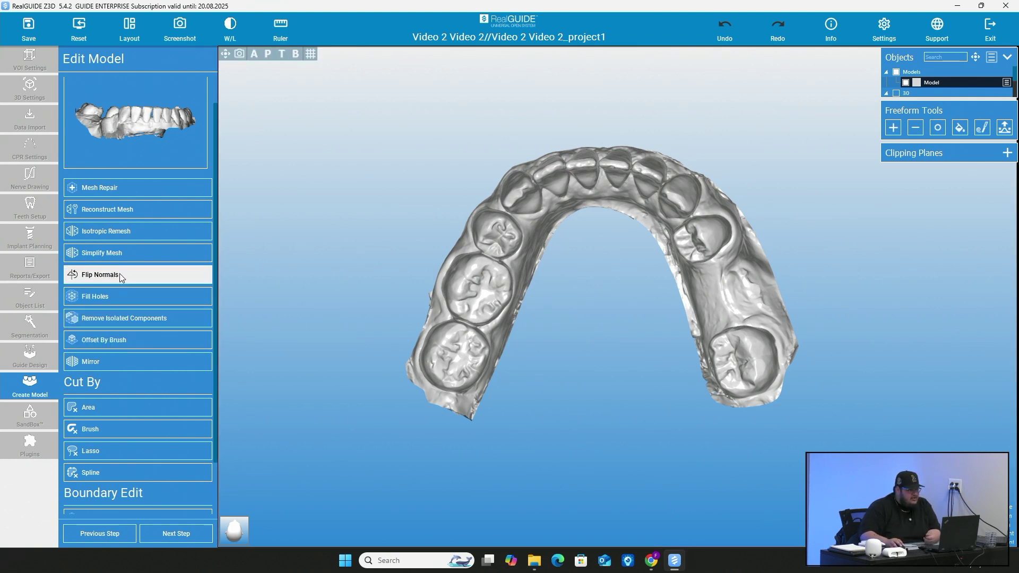
{"action": "scroll", "coordinate": [115, 260], "scroll_direction": "down", "scroll_amount": 1}
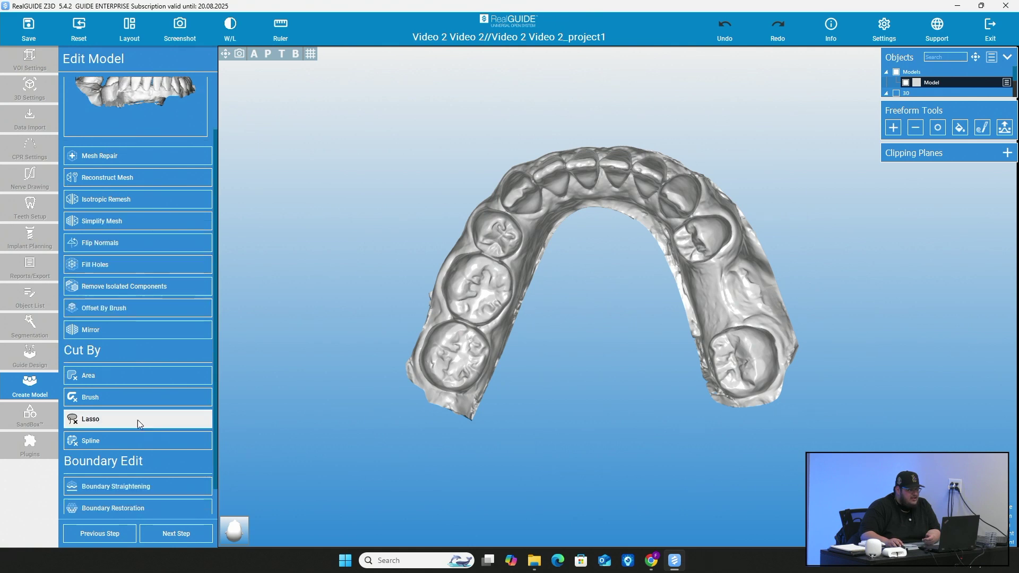
{"action": "left_click_drag", "start_coordinate": [540, 390], "coordinate": [611, 215]}
{"action": "scroll", "coordinate": [610, 212], "scroll_direction": "up", "scroll_amount": 5}
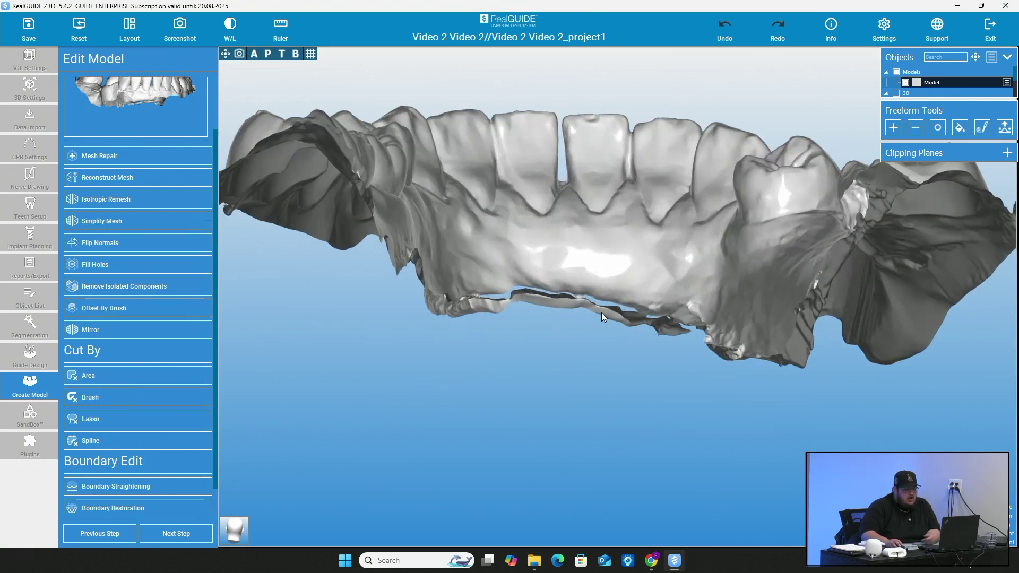
{"action": "left_click_drag", "start_coordinate": [601, 313], "coordinate": [508, 307]}
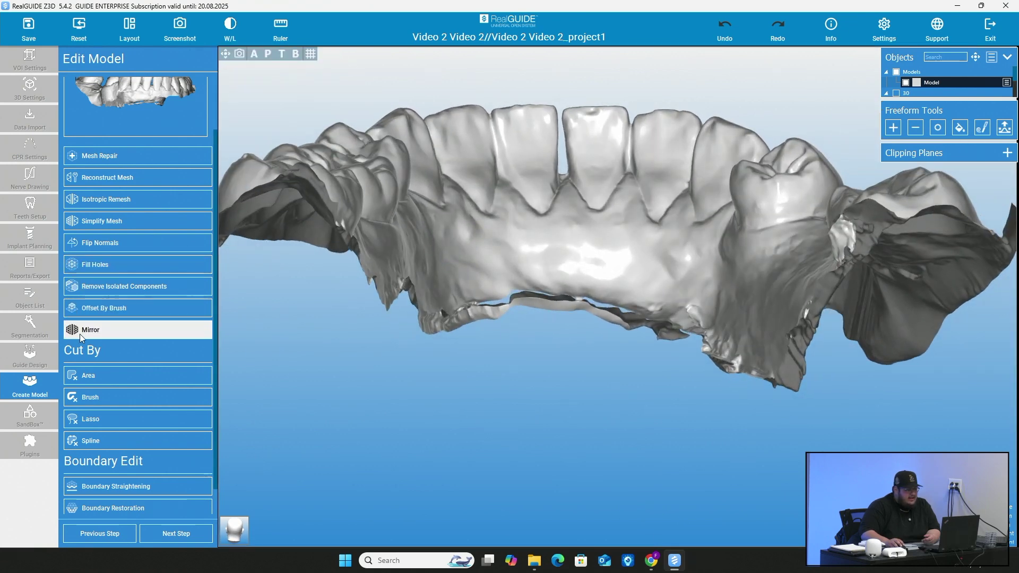
{"action": "left_click", "coordinate": [91, 376]}
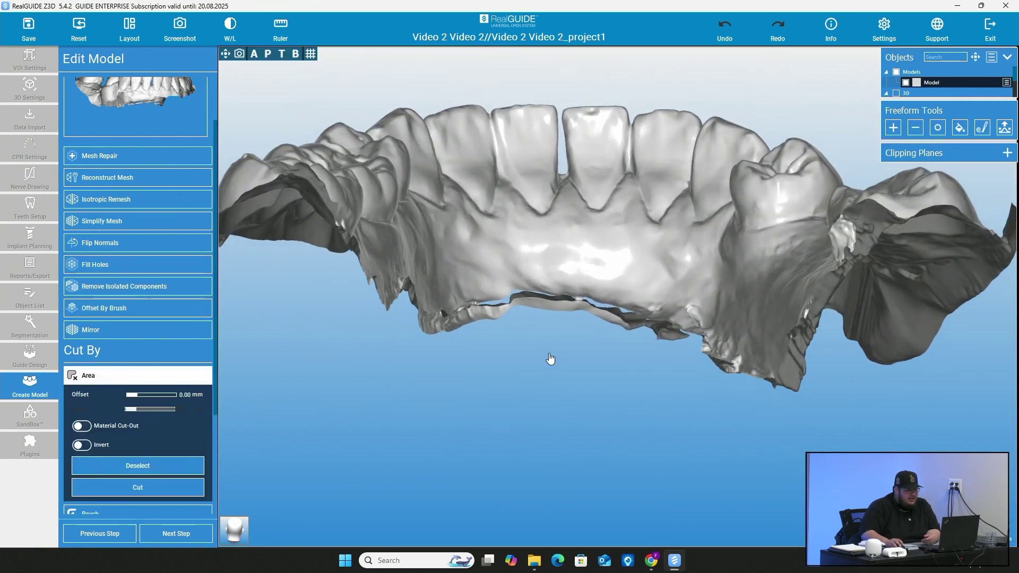
{"action": "left_click", "coordinate": [579, 289]}
{"action": "left_click", "coordinate": [645, 298]}
{"action": "left_click", "coordinate": [706, 317]}
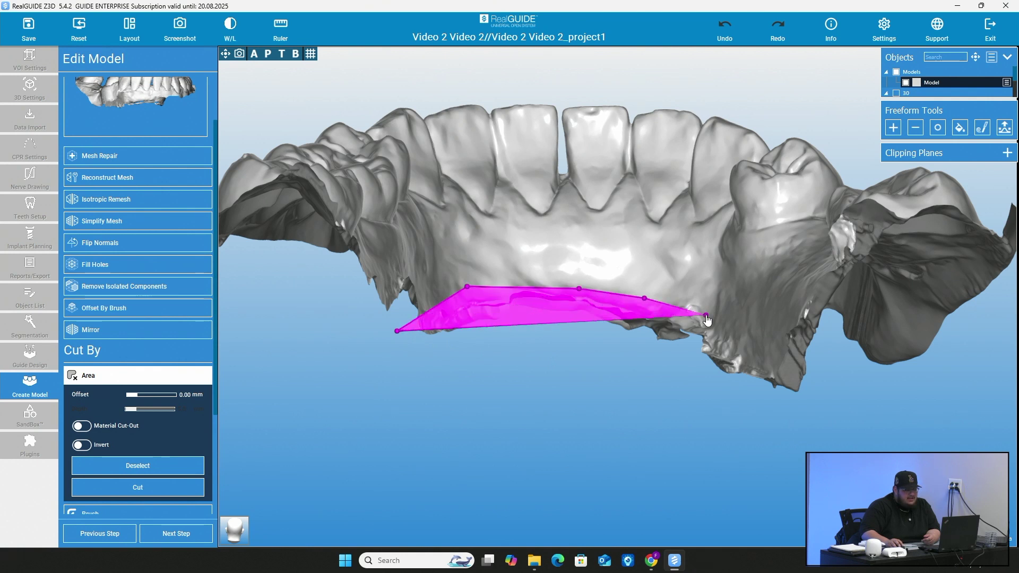
{"action": "left_click", "coordinate": [758, 351]}
{"action": "left_click", "coordinate": [766, 393]}
{"action": "left_click", "coordinate": [570, 435]}
{"action": "left_click", "coordinate": [383, 392]}
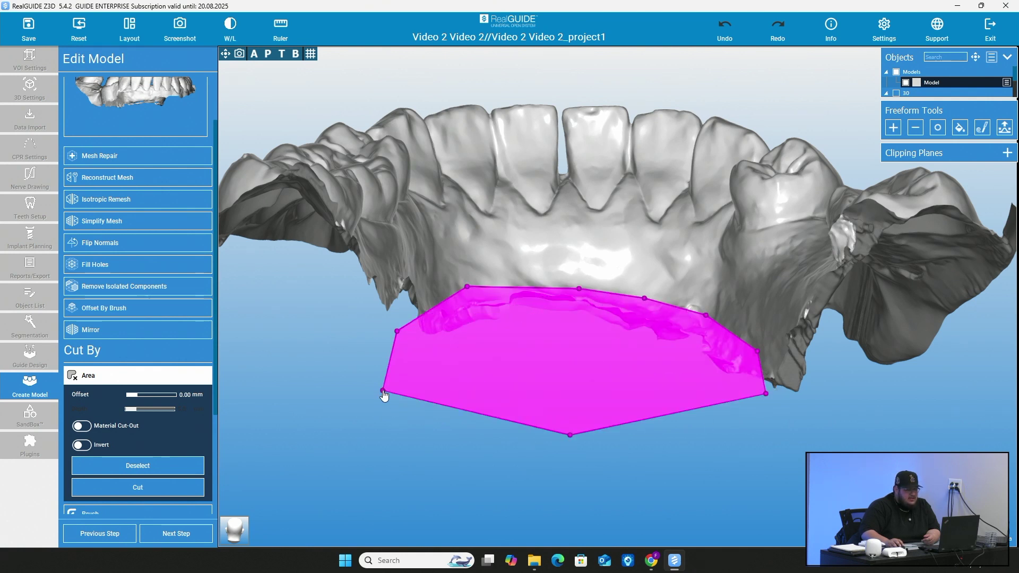
{"action": "scroll", "coordinate": [141, 456], "scroll_direction": "down", "scroll_amount": 1}
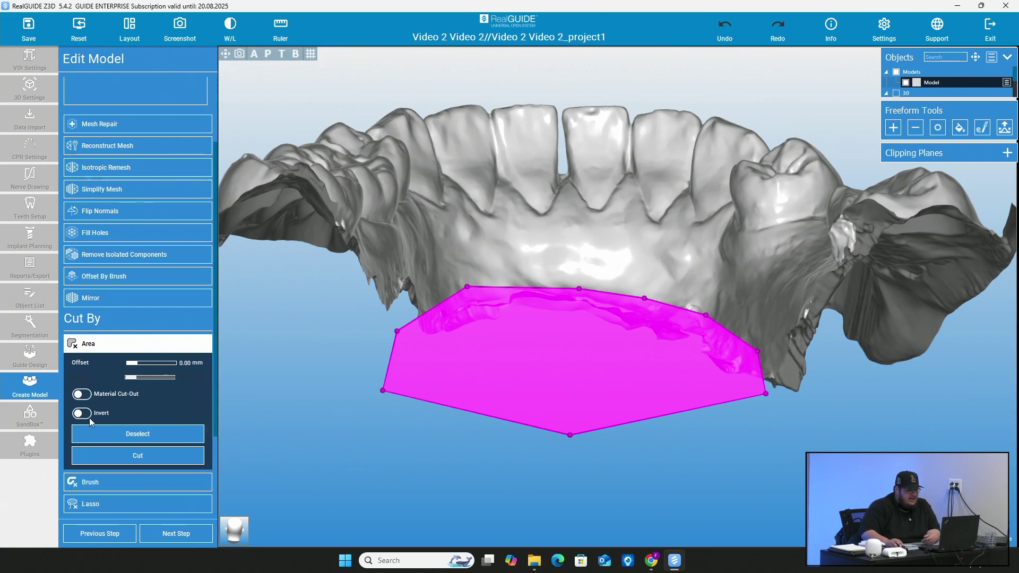
{"action": "left_click", "coordinate": [137, 456]}
Cut off the protruding flap on the cheek side of the last molar behind the gap with an area cut
{"action": "left_click_drag", "start_coordinate": [587, 422], "coordinate": [626, 401]}
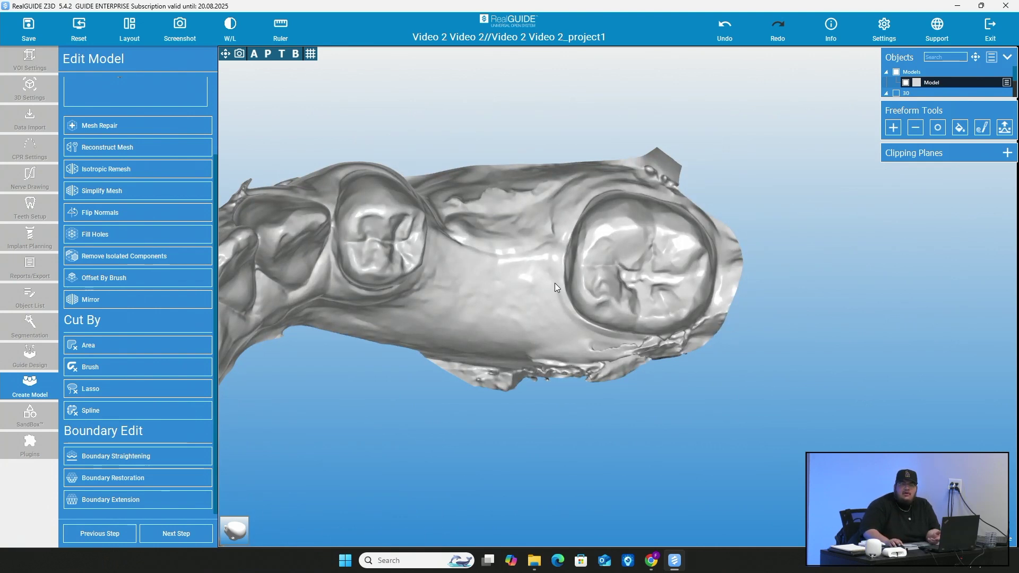
{"action": "left_click", "coordinate": [117, 346]}
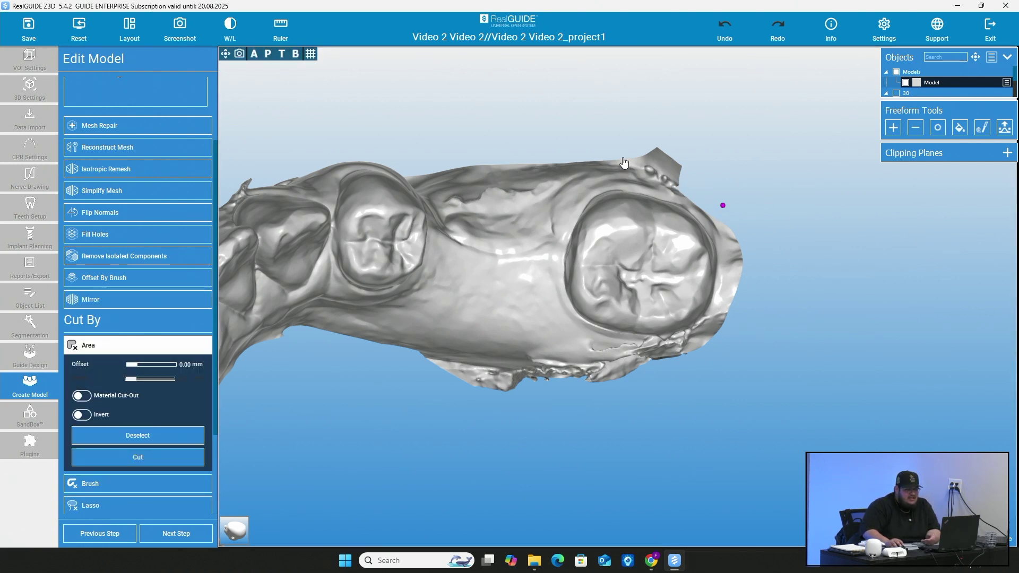
{"action": "left_click", "coordinate": [690, 113]}
{"action": "left_click", "coordinate": [758, 179]}
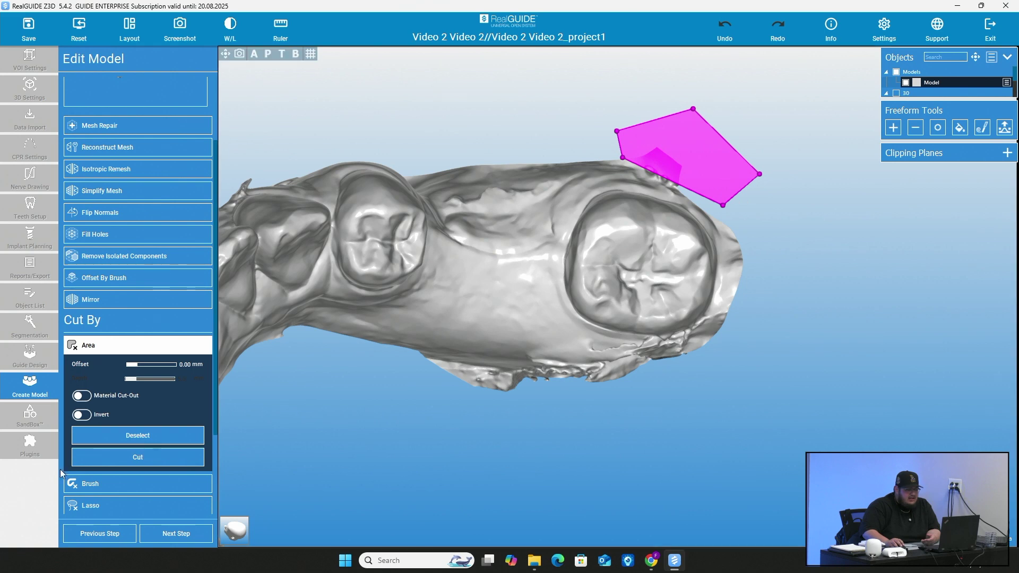
{"action": "left_click", "coordinate": [109, 458]}
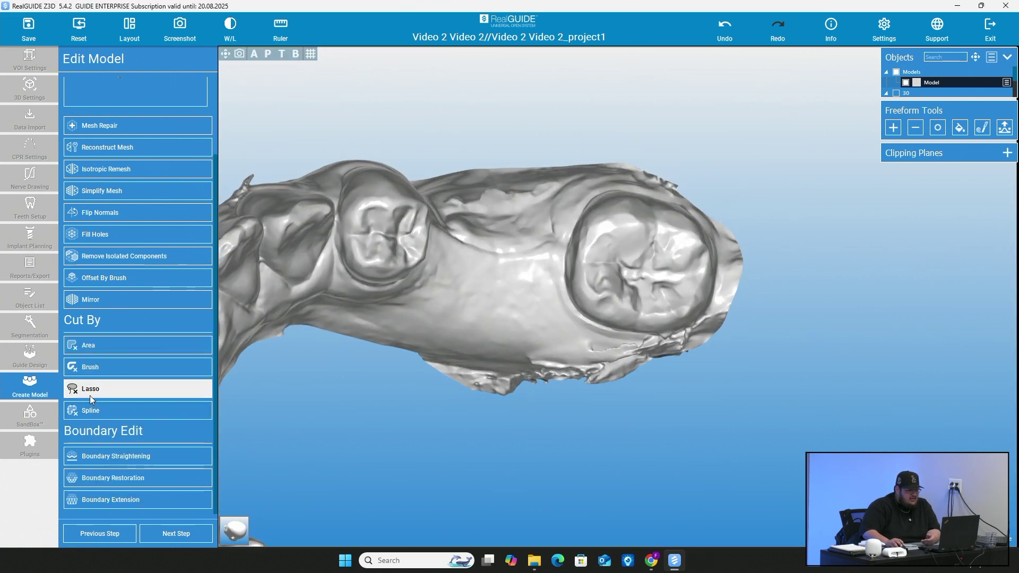
Cut away the jagged gum edge on the tongue side of the gap and last molar with an area cut
{"action": "left_click", "coordinate": [104, 349]}
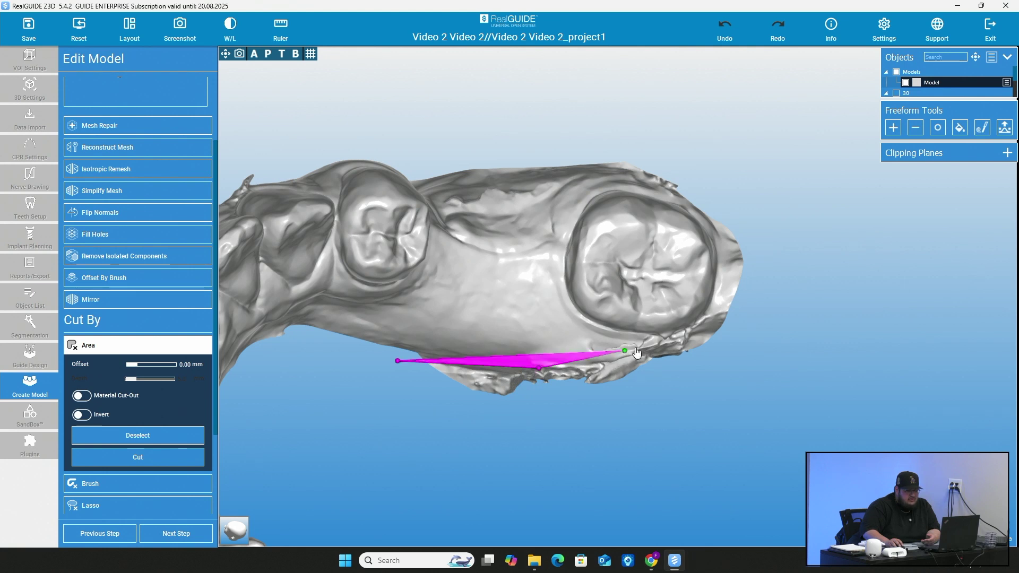
{"action": "left_click", "coordinate": [721, 323]}
{"action": "left_click", "coordinate": [742, 343]}
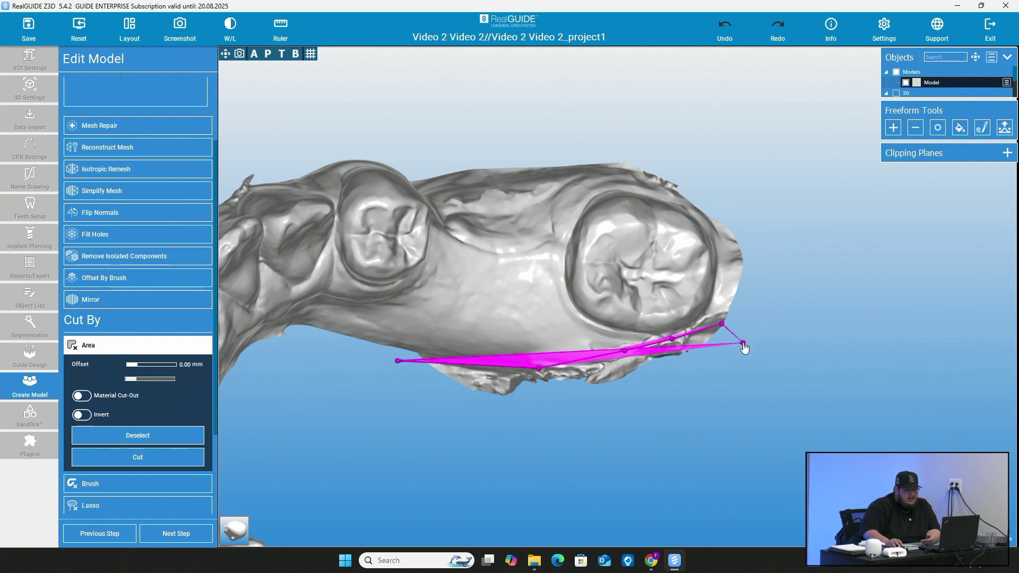
{"action": "left_click", "coordinate": [740, 394]}
{"action": "left_click", "coordinate": [613, 460]}
{"action": "left_click", "coordinate": [482, 453]}
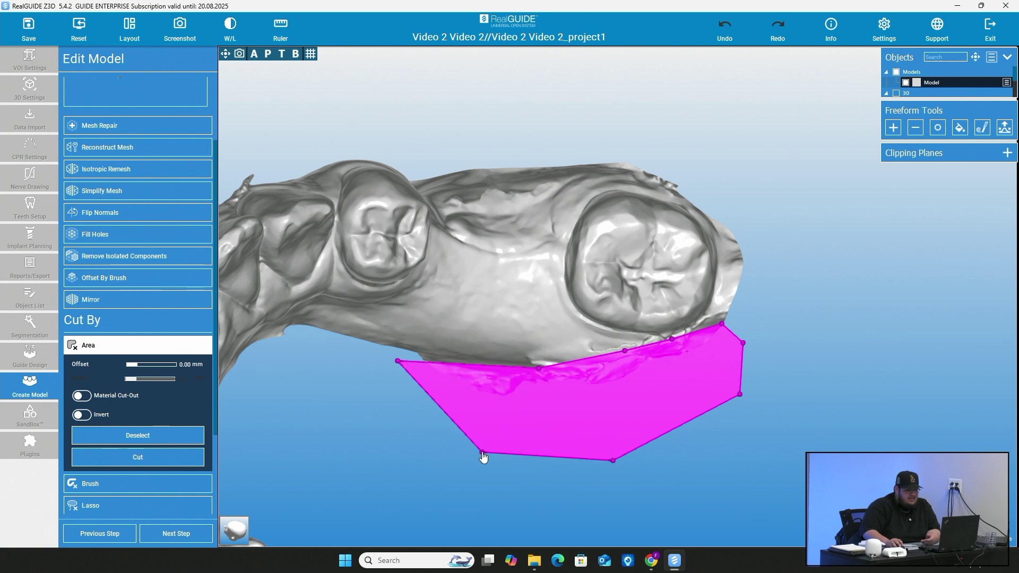
{"action": "left_click", "coordinate": [403, 408]}
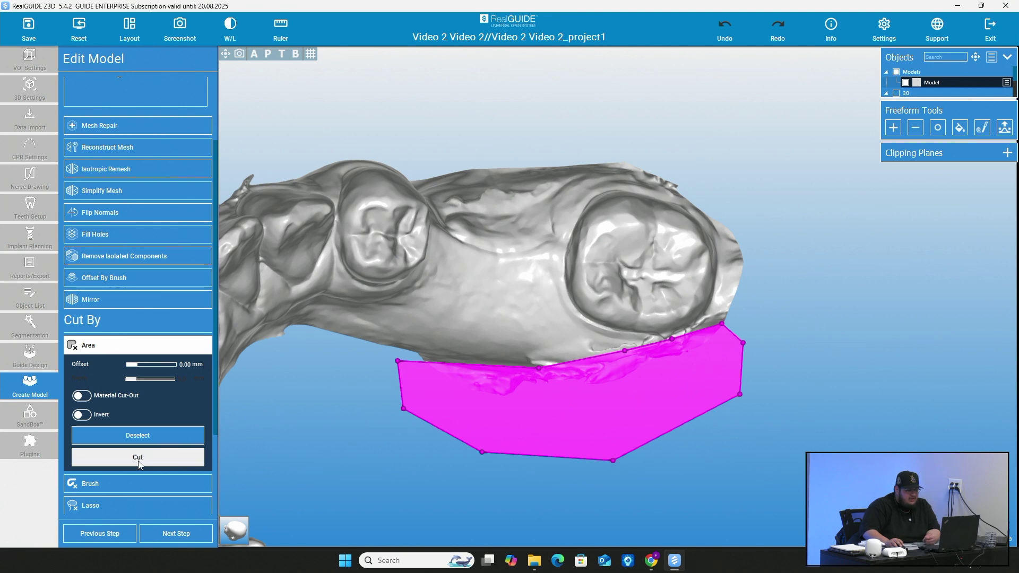
{"action": "left_click", "coordinate": [154, 456]}
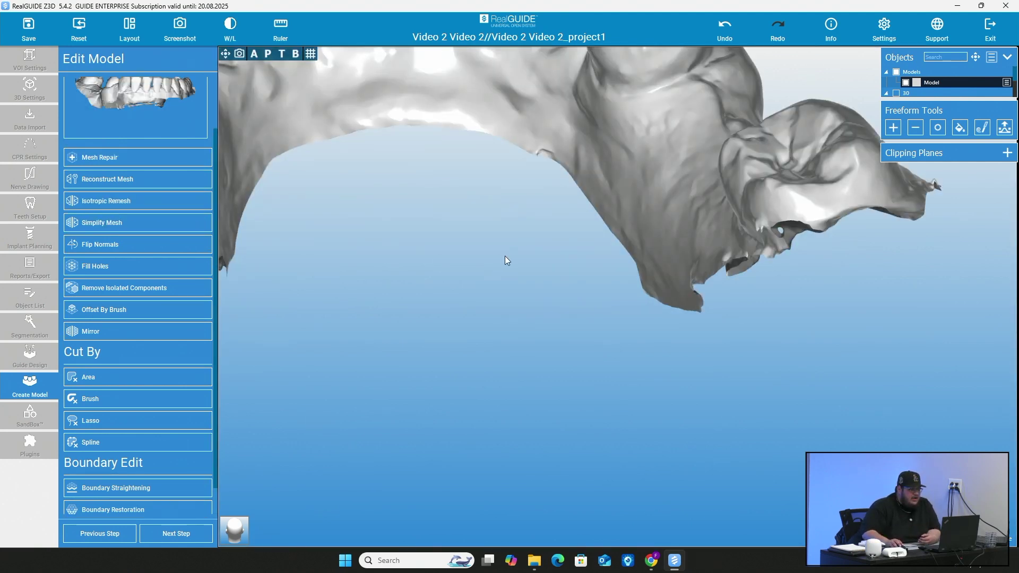
Finish the mesh edits, proceed to the boundary extrusion stage and set the analog tolerance to 0.09 mm
{"action": "scroll", "coordinate": [504, 256], "scroll_direction": "down", "scroll_amount": 5}
{"action": "left_click_drag", "start_coordinate": [540, 282], "coordinate": [630, 291]}
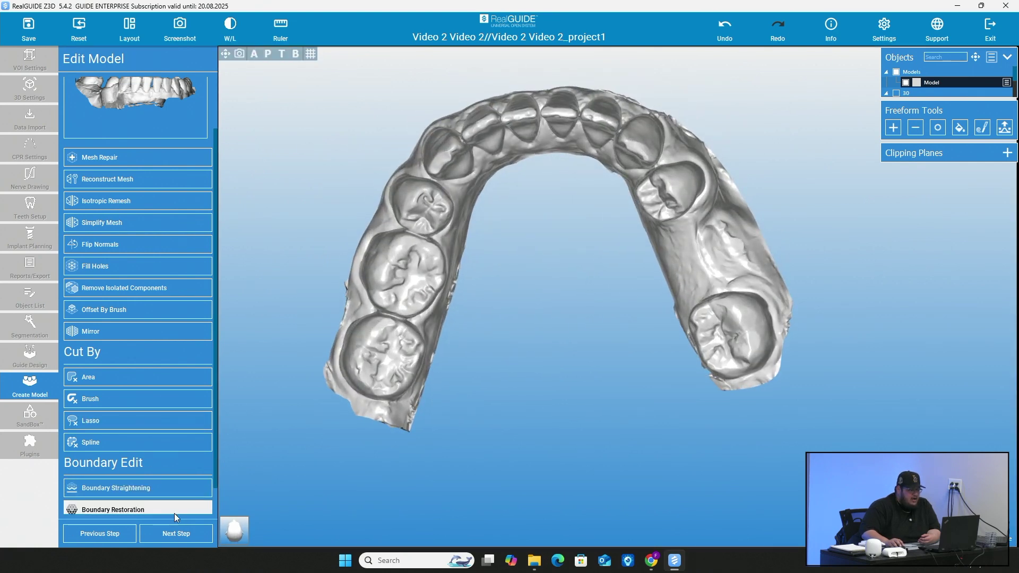
{"action": "left_click", "coordinate": [189, 535]}
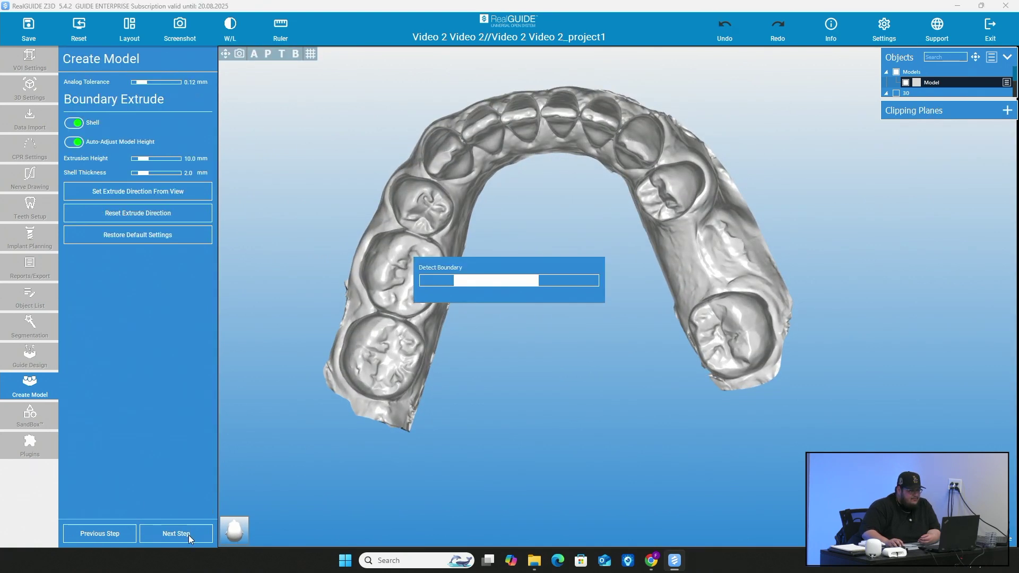
{"action": "mouse_move", "coordinate": [817, 313]}
{"action": "left_mouse_down"}
{"action": "mouse_move", "coordinate": [792, 359]}
{"action": "mouse_move", "coordinate": [839, 330]}
{"action": "mouse_move", "coordinate": [824, 313]}
{"action": "left_mouse_up"}
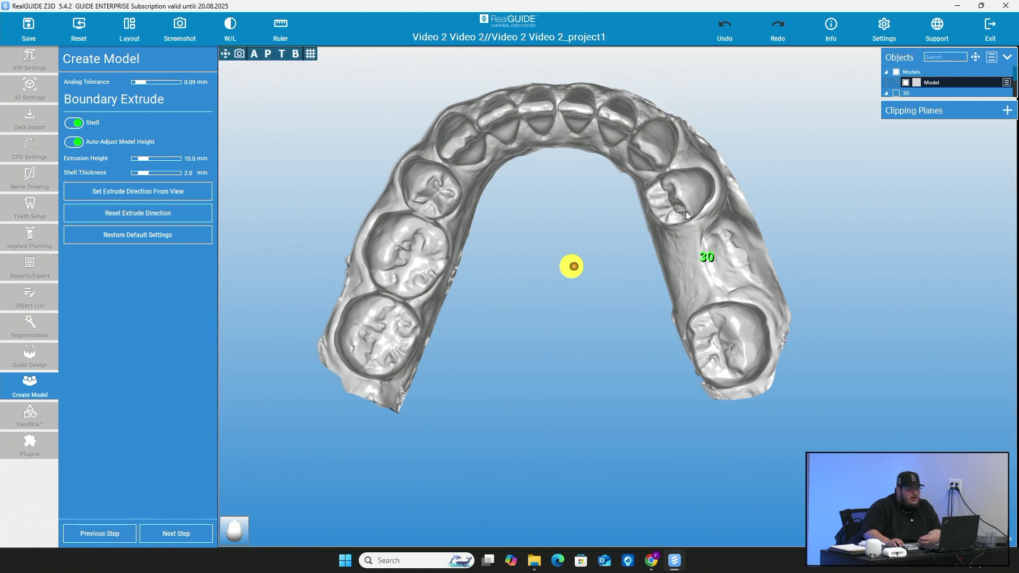
Set the model base's extrusion height to 9.7 mm and its shell thickness to 4.4 mm
{"action": "left_click_drag", "start_coordinate": [612, 225], "coordinate": [377, 252]}
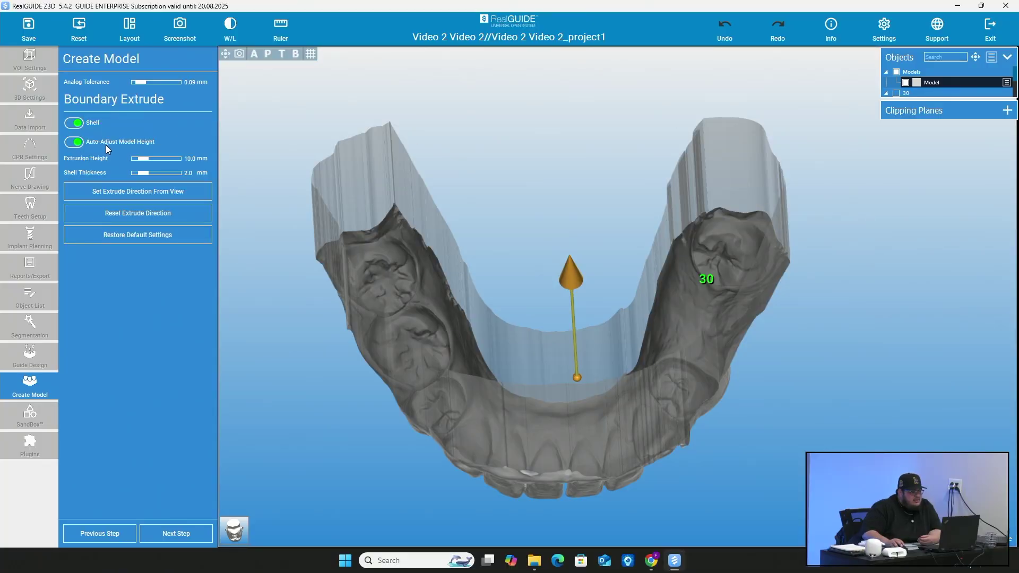
{"action": "left_click_drag", "start_coordinate": [508, 134], "coordinate": [530, 22]}
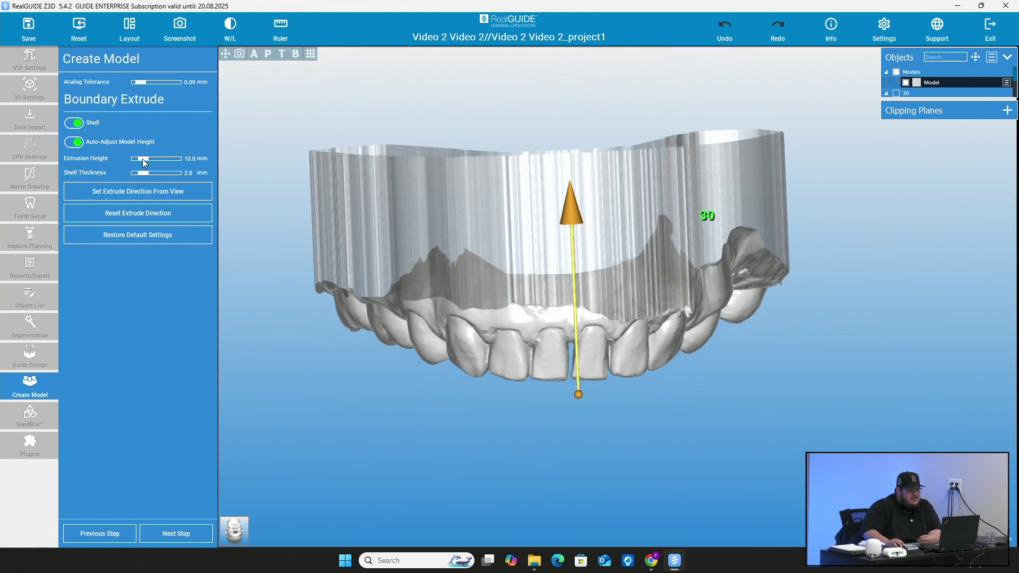
{"action": "mouse_move", "coordinate": [145, 162]}
{"action": "left_mouse_down"}
{"action": "mouse_move", "coordinate": [134, 166]}
{"action": "mouse_move", "coordinate": [142, 160]}
{"action": "left_mouse_up"}
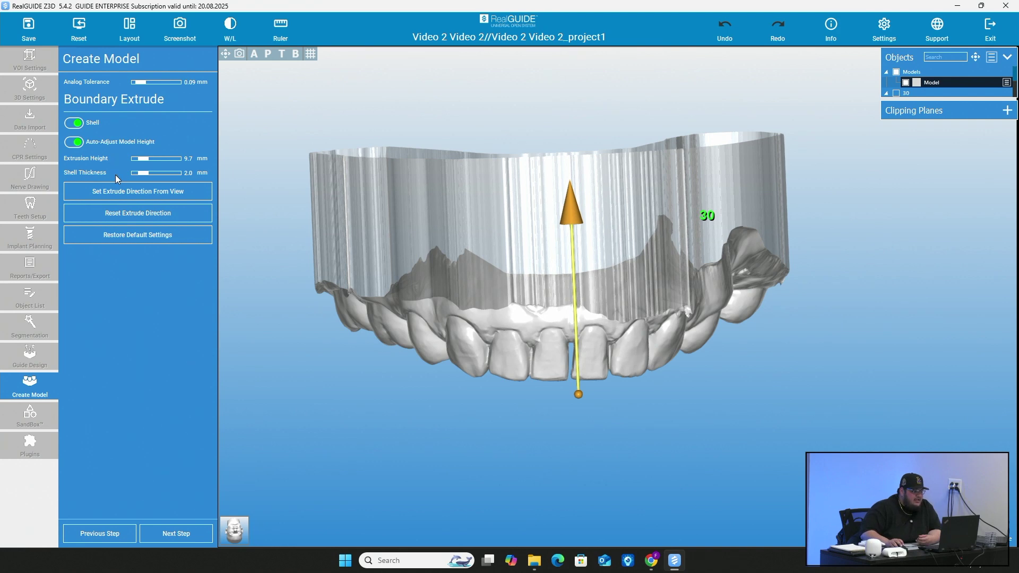
{"action": "left_click_drag", "start_coordinate": [614, 154], "coordinate": [602, 293]}
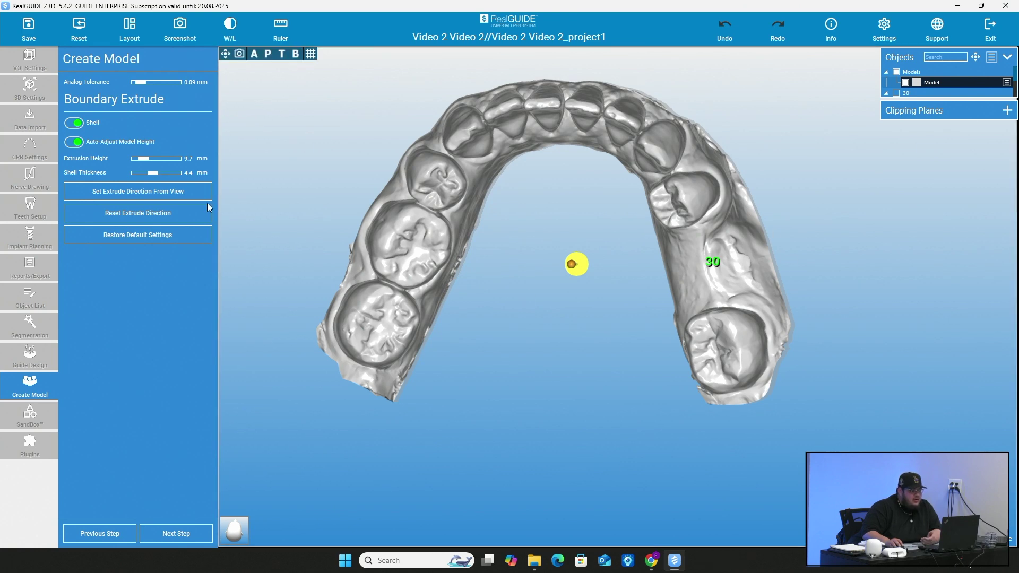
{"action": "left_click_drag", "start_coordinate": [566, 364], "coordinate": [587, 406]}
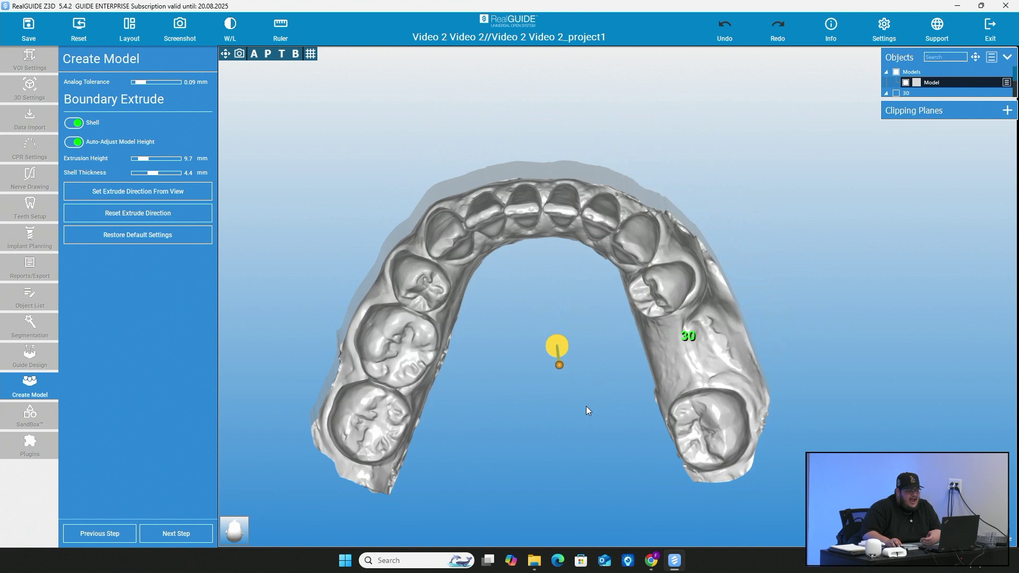
Try extrusion directions for the model base taken from the occlusal view and from a tilted front view
{"action": "left_click", "coordinate": [138, 196]}
{"action": "left_click_drag", "start_coordinate": [547, 133], "coordinate": [557, 205]}
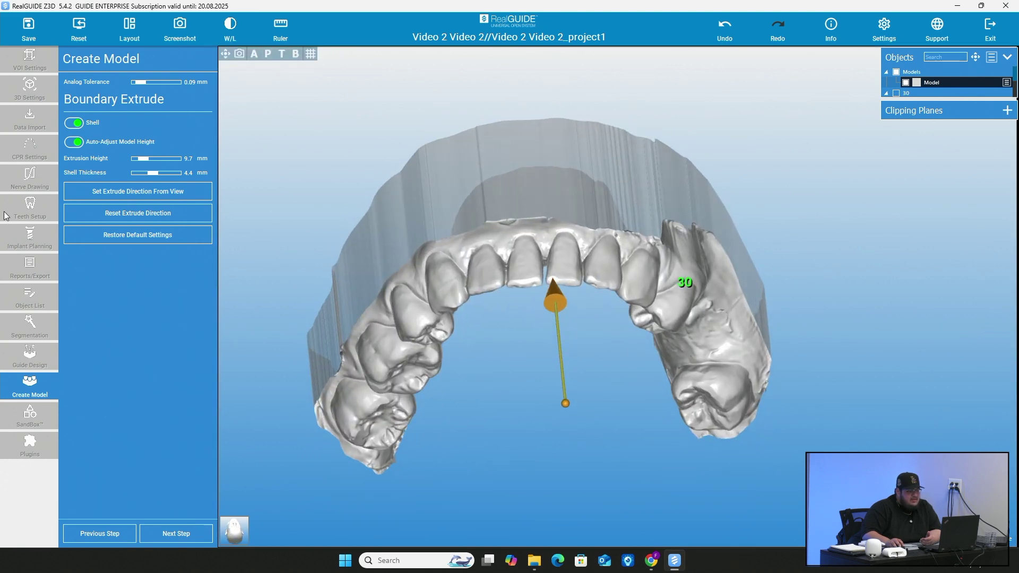
{"action": "left_click", "coordinate": [138, 191]}
{"action": "left_click_drag", "start_coordinate": [670, 348], "coordinate": [633, 174]}
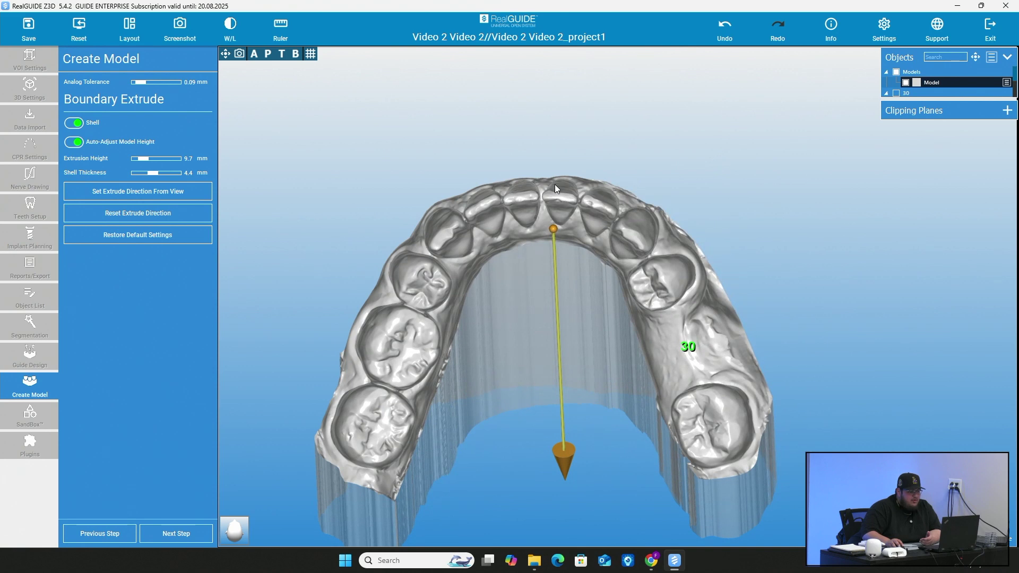
{"action": "left_click_drag", "start_coordinate": [555, 186], "coordinate": [556, 196]}
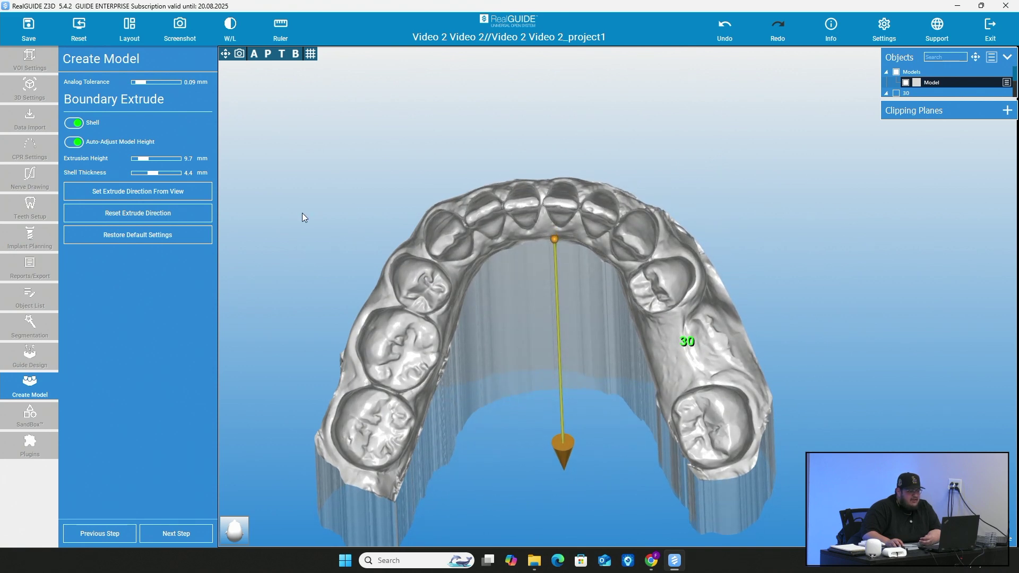
Set the base's extrusion direction from the straight occlusal view and proceed to the Finalize Model stage
{"action": "left_click", "coordinate": [177, 193]}
{"action": "left_click_drag", "start_coordinate": [348, 234], "coordinate": [474, 246]}
{"action": "left_click", "coordinate": [169, 218]}
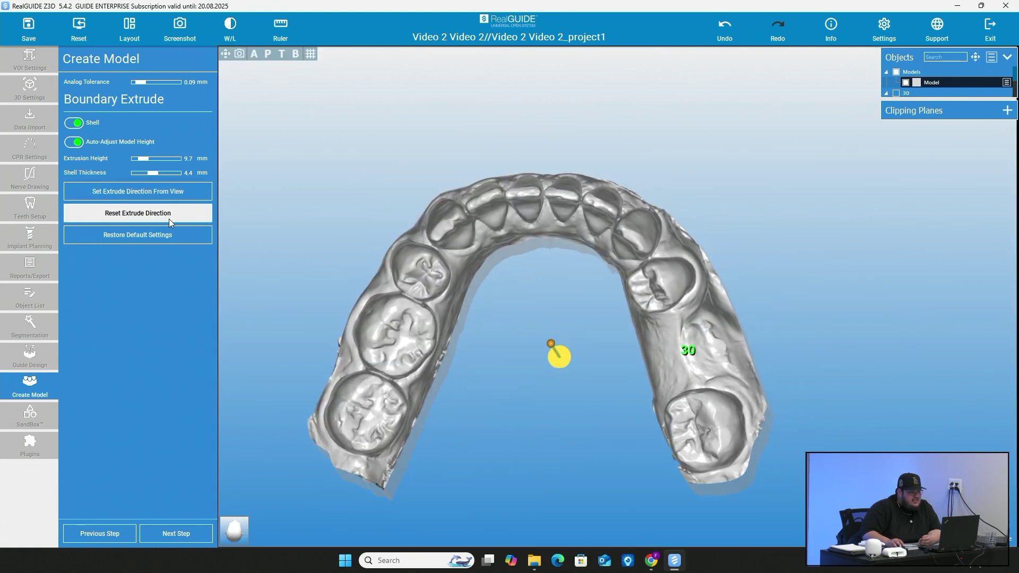
{"action": "left_click", "coordinate": [160, 240]}
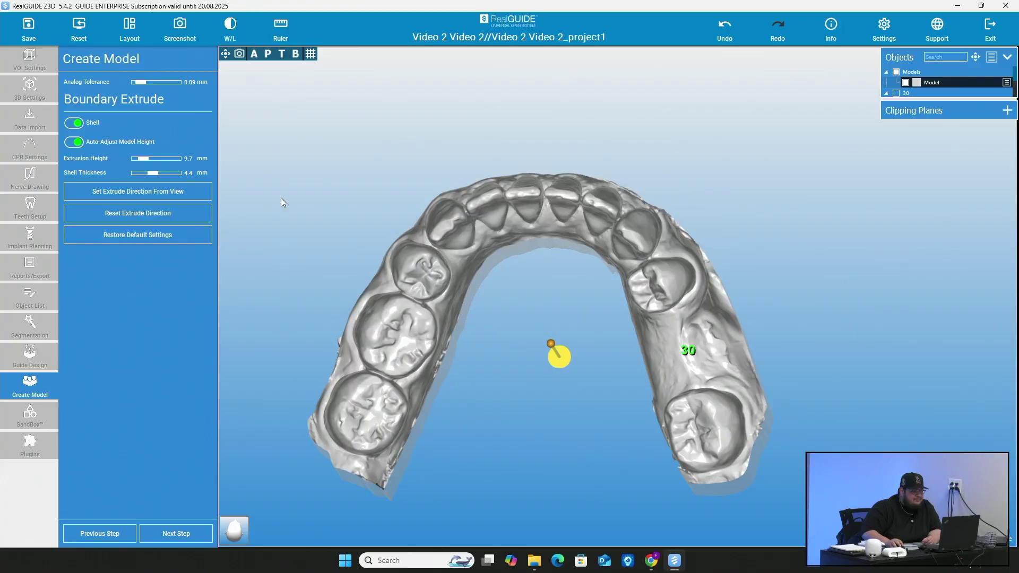
{"action": "left_click_drag", "start_coordinate": [520, 168], "coordinate": [552, 276]}
{"action": "left_click", "coordinate": [164, 541]}
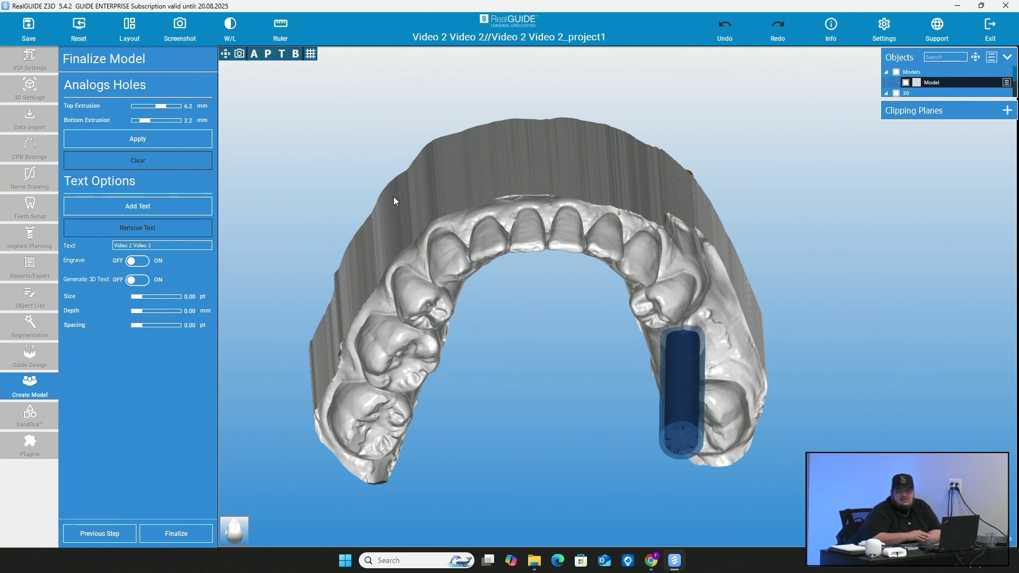
Return to the boundary extrusion stage, set the shell thickness to 2.0 mm and generate the model again
{"action": "left_click_drag", "start_coordinate": [549, 125], "coordinate": [431, 278]}
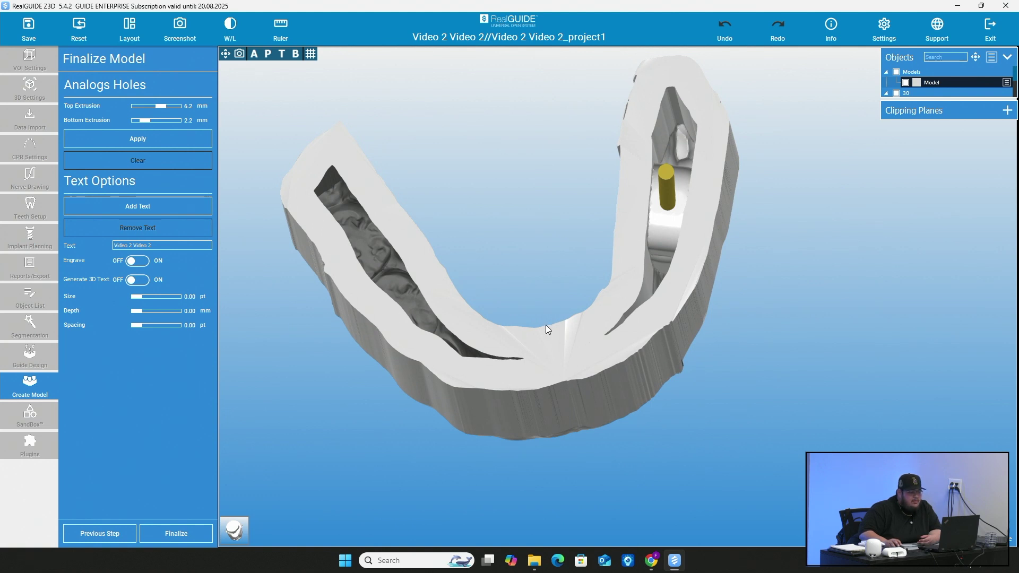
{"action": "left_click", "coordinate": [72, 530]}
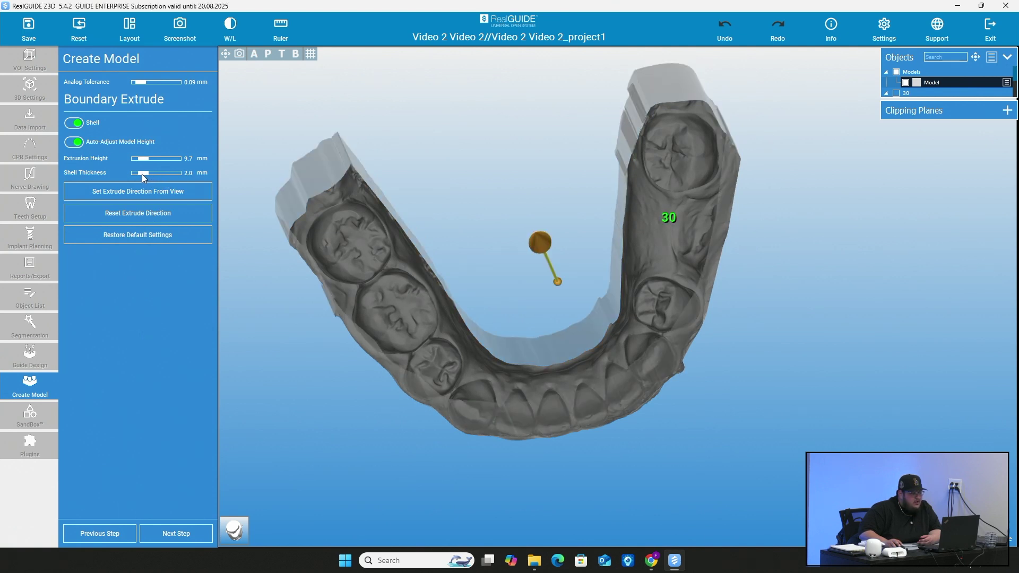
{"action": "left_click", "coordinate": [183, 536]}
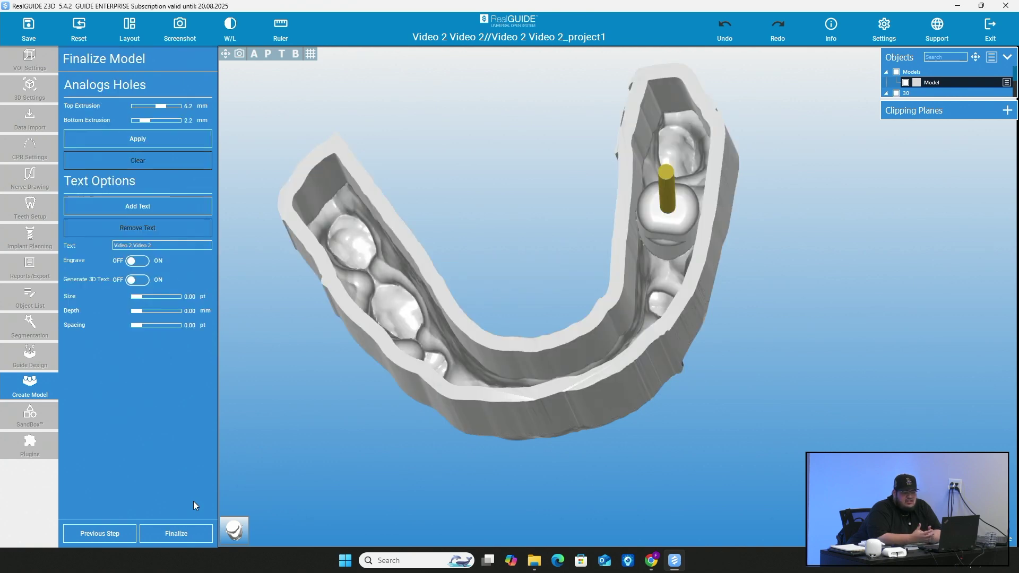
Examine the hollow underside, the outer walls and the analog extrusions at tooth 30 from several angles
{"action": "left_click_drag", "start_coordinate": [312, 431], "coordinate": [388, 200]}
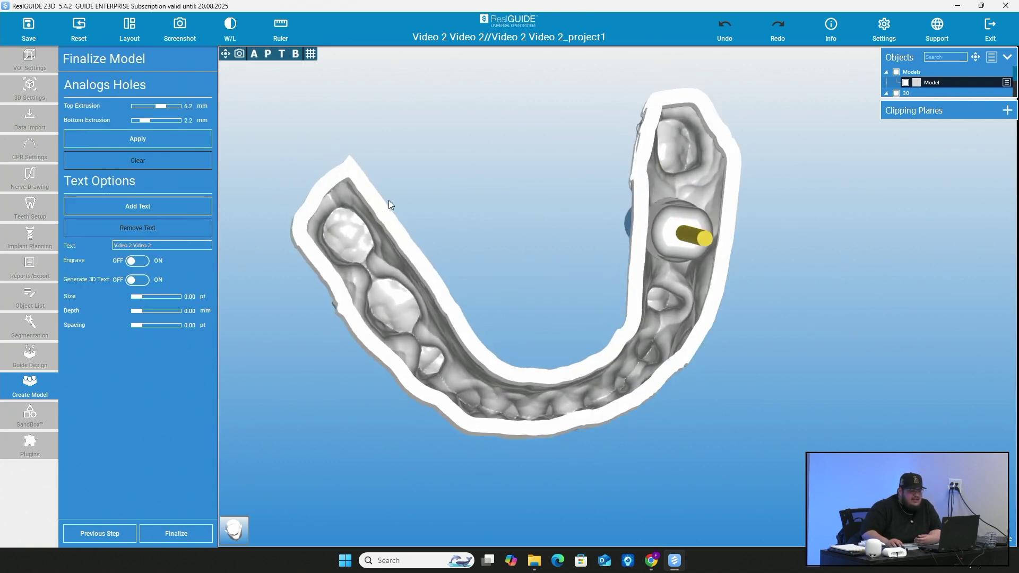
{"action": "left_click_drag", "start_coordinate": [438, 319], "coordinate": [516, 351]}
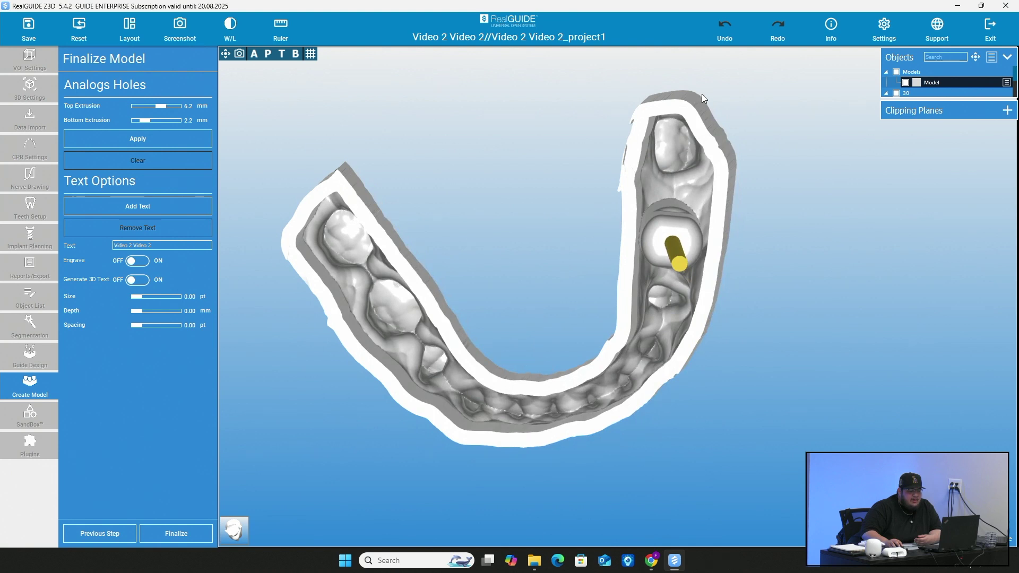
{"action": "left_click_drag", "start_coordinate": [701, 94], "coordinate": [695, 121]}
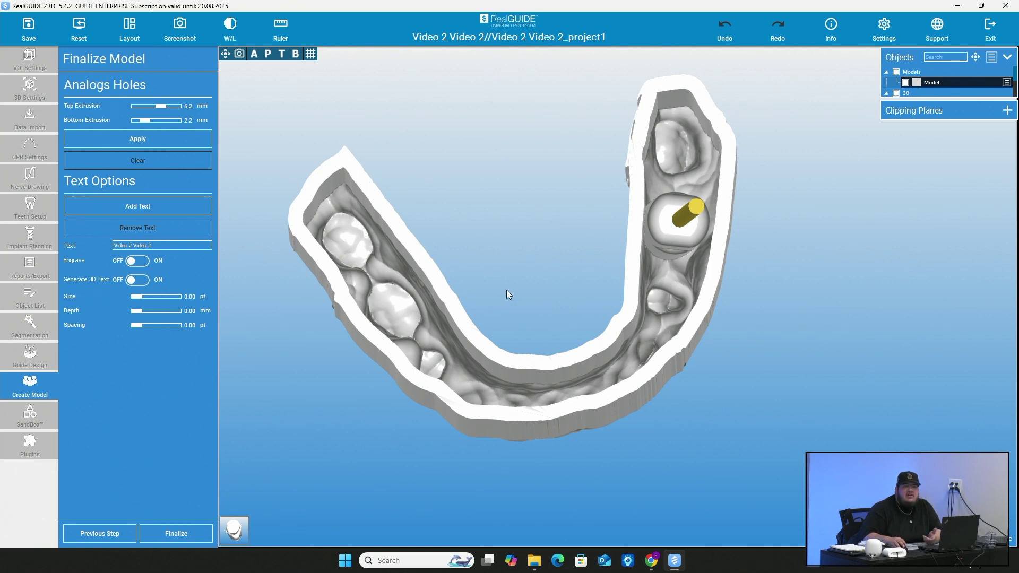
{"action": "left_click_drag", "start_coordinate": [572, 265], "coordinate": [587, 68]}
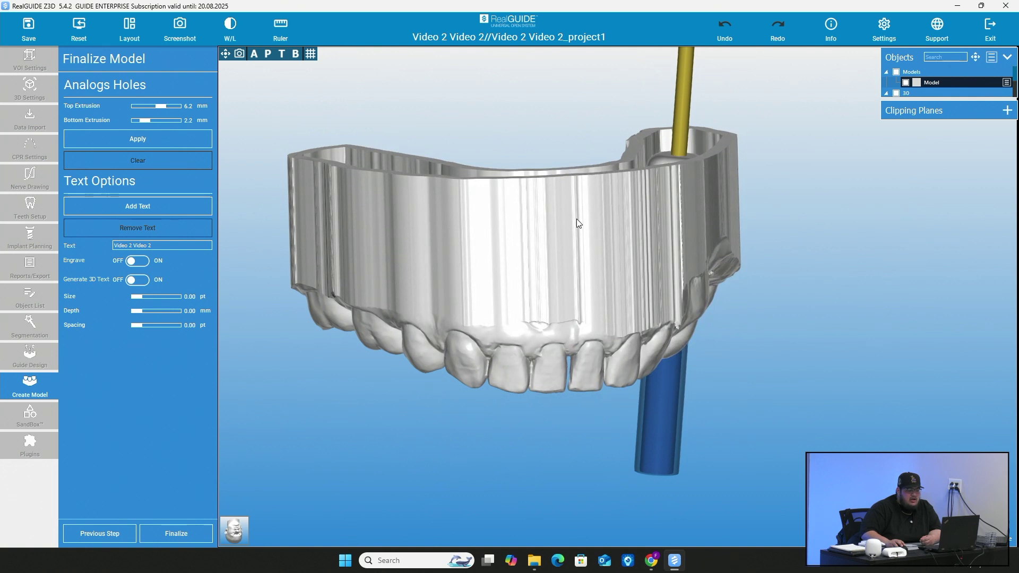
{"action": "left_click_drag", "start_coordinate": [671, 161], "coordinate": [724, 172]}
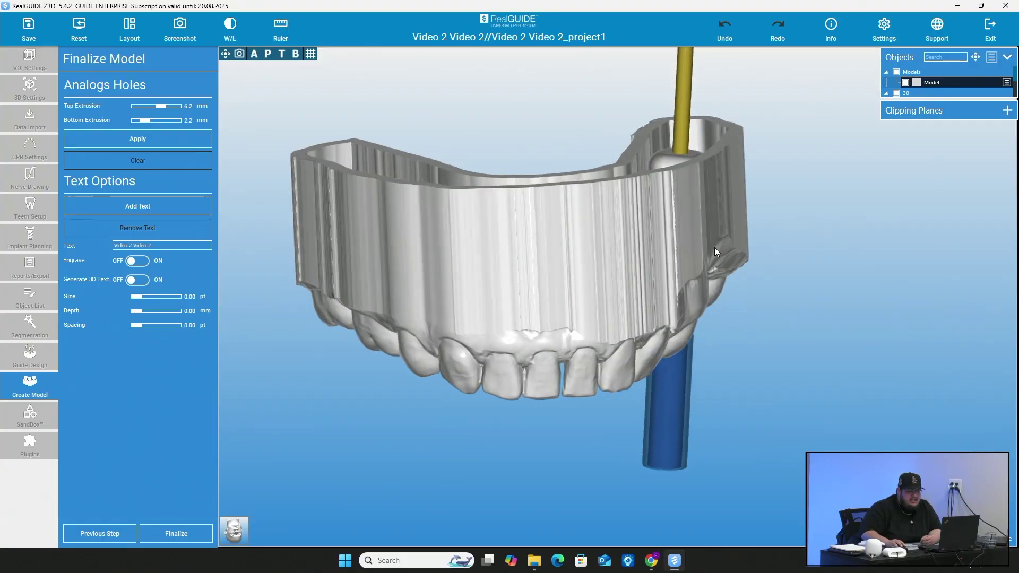
{"action": "left_click_drag", "start_coordinate": [714, 248], "coordinate": [548, 267]}
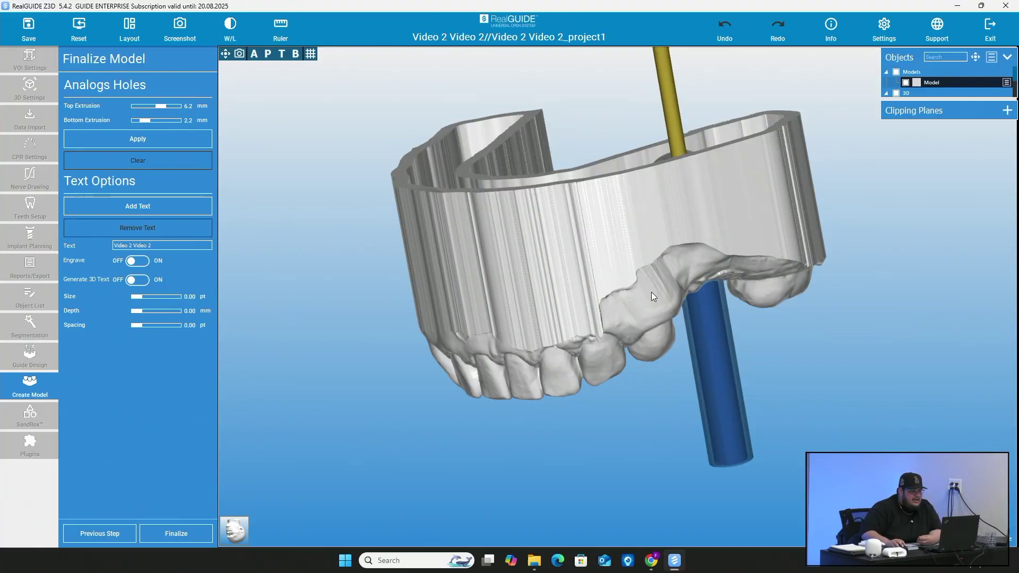
Set the analog hole's top extrusion to 5.9 mm and check its fit in the gum at tooth 30
{"action": "left_click_drag", "start_coordinate": [651, 292], "coordinate": [563, 205]}
{"action": "scroll", "coordinate": [694, 366], "scroll_direction": "up", "scroll_amount": 3}
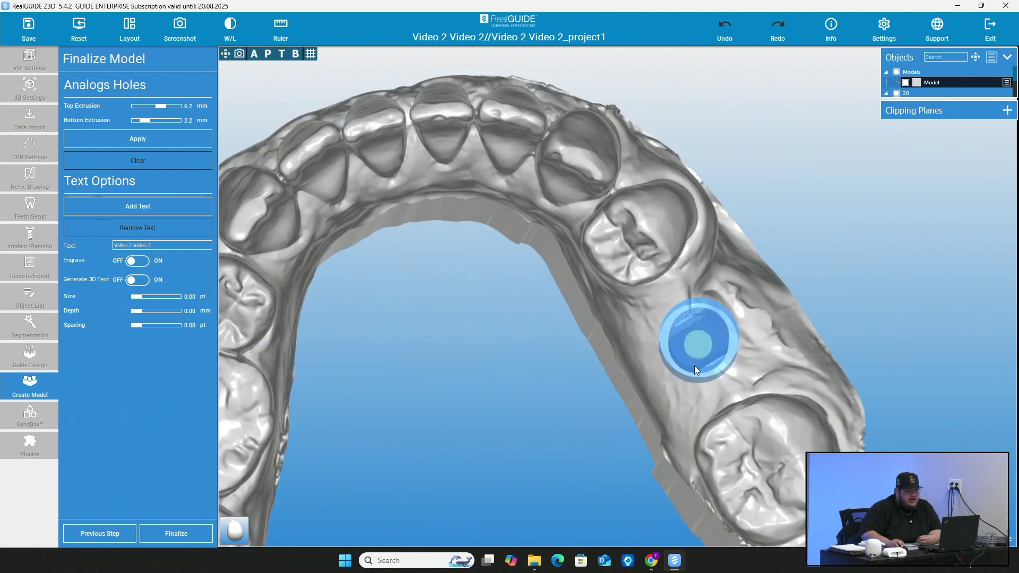
{"action": "middle_click_drag", "start_coordinate": [281, 450], "coordinate": [450, 309]}
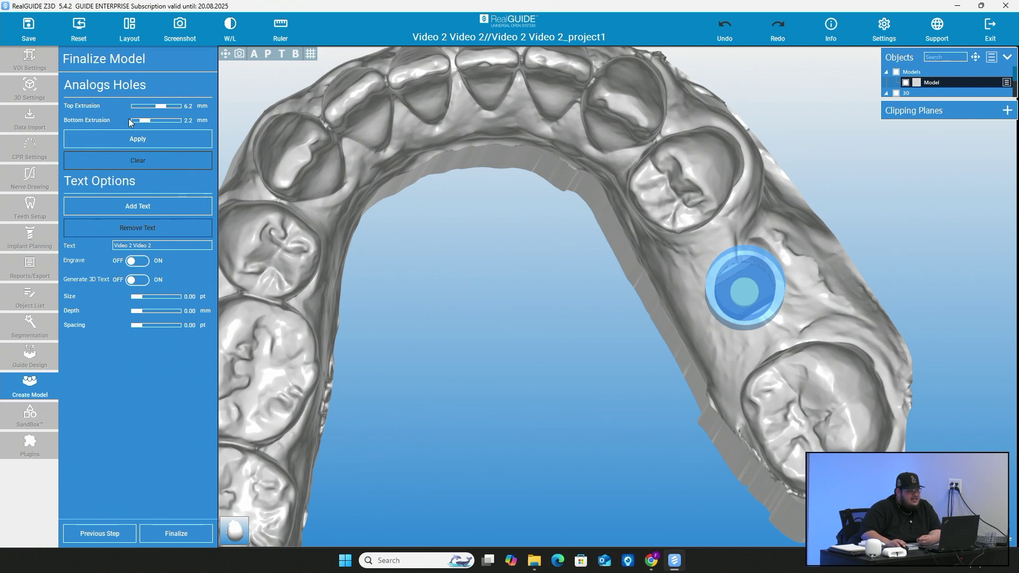
{"action": "left_click_drag", "start_coordinate": [475, 378], "coordinate": [654, 193]}
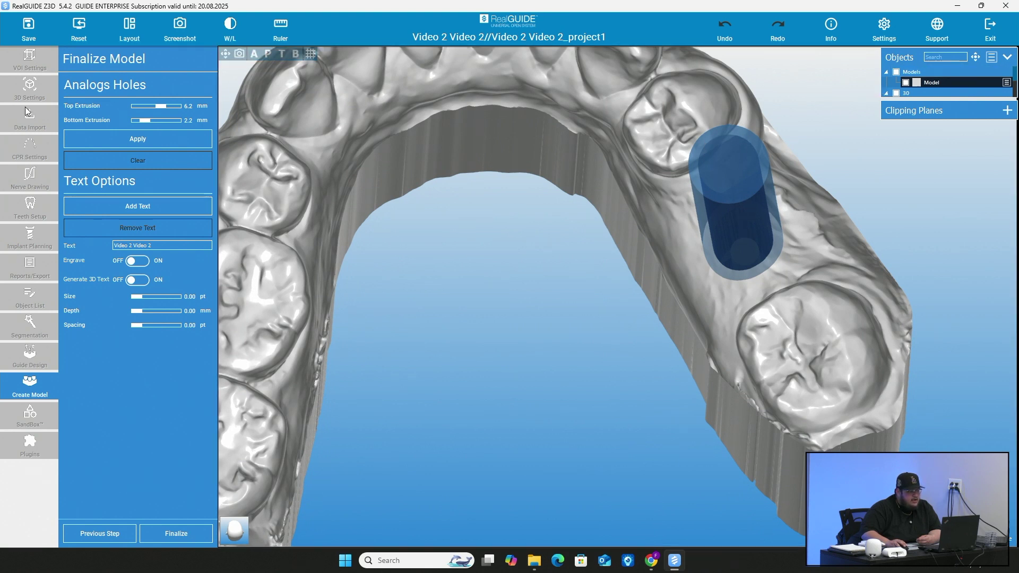
{"action": "mouse_move", "coordinate": [164, 107]}
{"action": "left_mouse_down"}
{"action": "mouse_move", "coordinate": [174, 108]}
{"action": "mouse_move", "coordinate": [145, 111]}
{"action": "mouse_move", "coordinate": [162, 107]}
{"action": "left_mouse_up"}
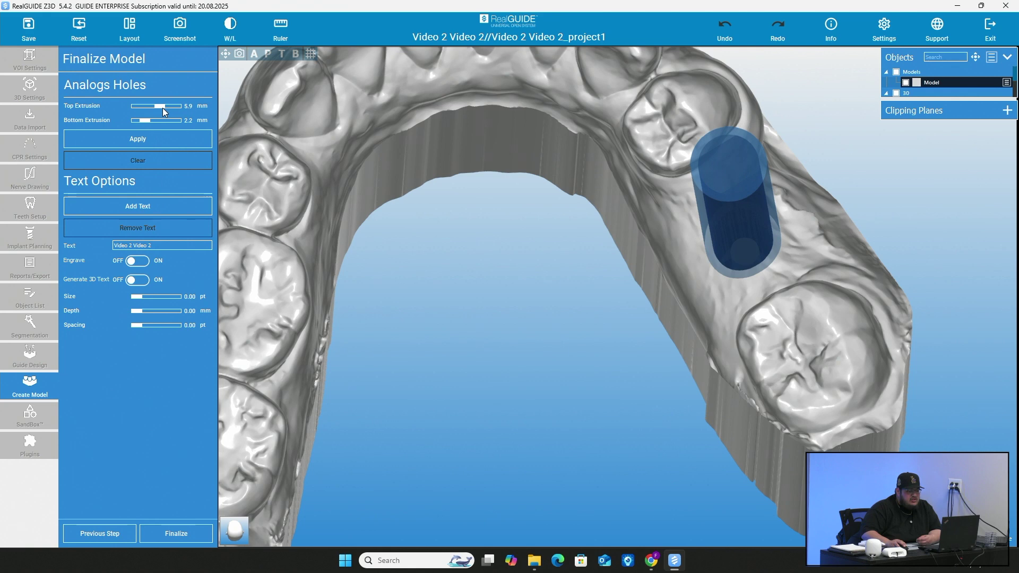
{"action": "left_click_drag", "start_coordinate": [674, 306], "coordinate": [614, 300]}
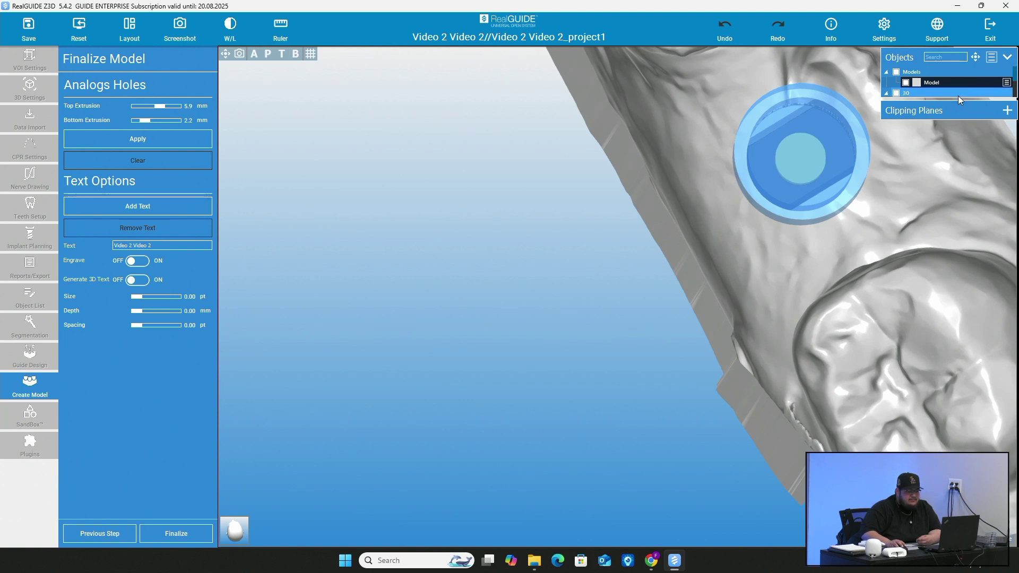
Enlarge the object list and toggle the visibility of the Analog Extrusion of site 30 to compare it with the hole
{"action": "left_click_drag", "start_coordinate": [960, 99], "coordinate": [974, 179]}
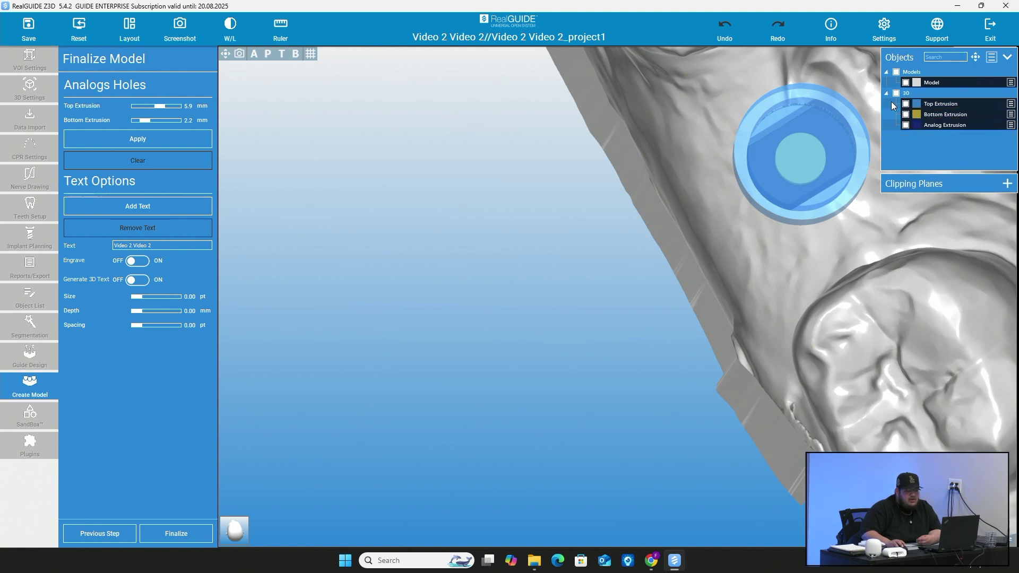
{"action": "left_click_drag", "start_coordinate": [550, 410], "coordinate": [390, 409]}
{"action": "left_click", "coordinate": [907, 123]}
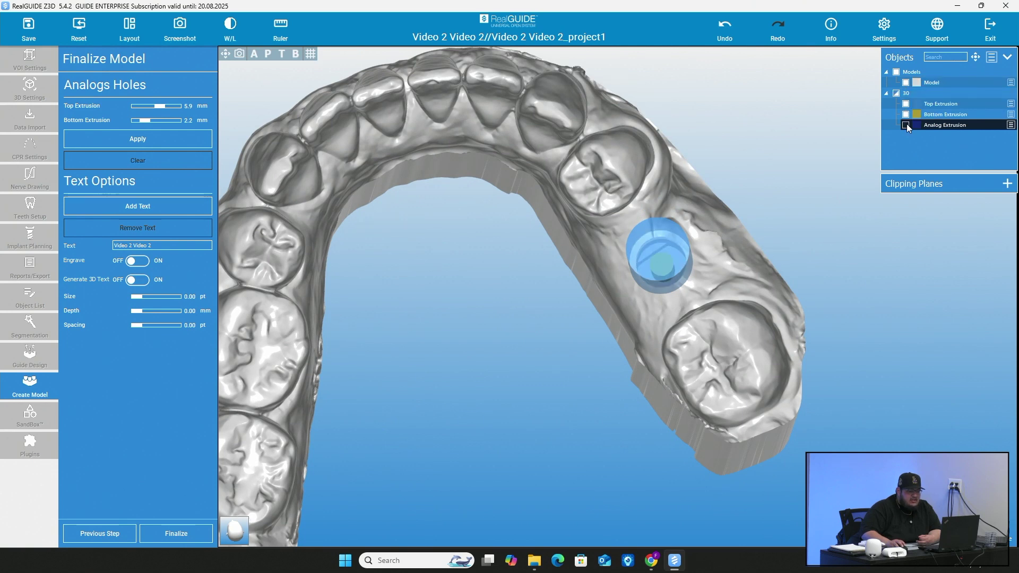
{"action": "scroll", "coordinate": [690, 290], "scroll_direction": "up", "scroll_amount": 3}
{"action": "left_click_drag", "start_coordinate": [728, 274], "coordinate": [729, 279]}
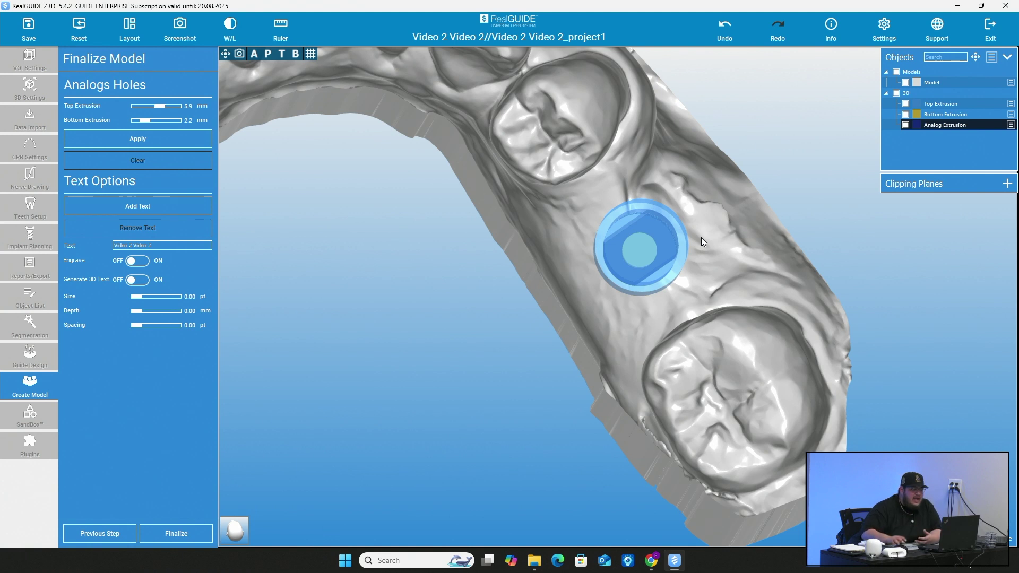
Examine the bottom extrusion and the analog housing inside the shell, and the site from the occlusal side
{"action": "mouse_move", "coordinate": [386, 345]}
{"action": "left_mouse_down"}
{"action": "mouse_move", "coordinate": [372, 346]}
{"action": "mouse_move", "coordinate": [387, 345]}
{"action": "left_mouse_up"}
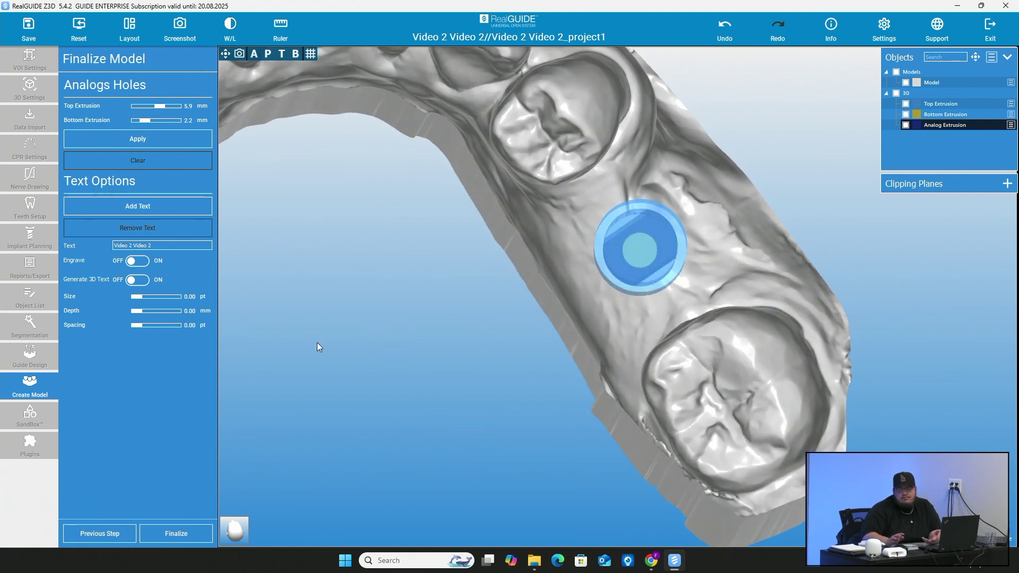
{"action": "left_click_drag", "start_coordinate": [343, 268], "coordinate": [483, 365]}
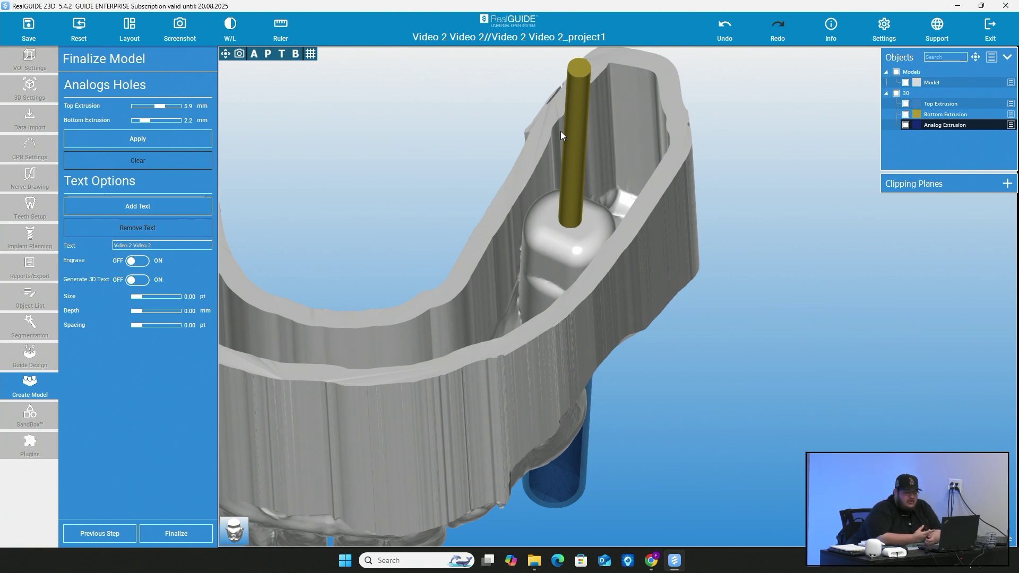
{"action": "left_click_drag", "start_coordinate": [584, 207], "coordinate": [578, 280]}
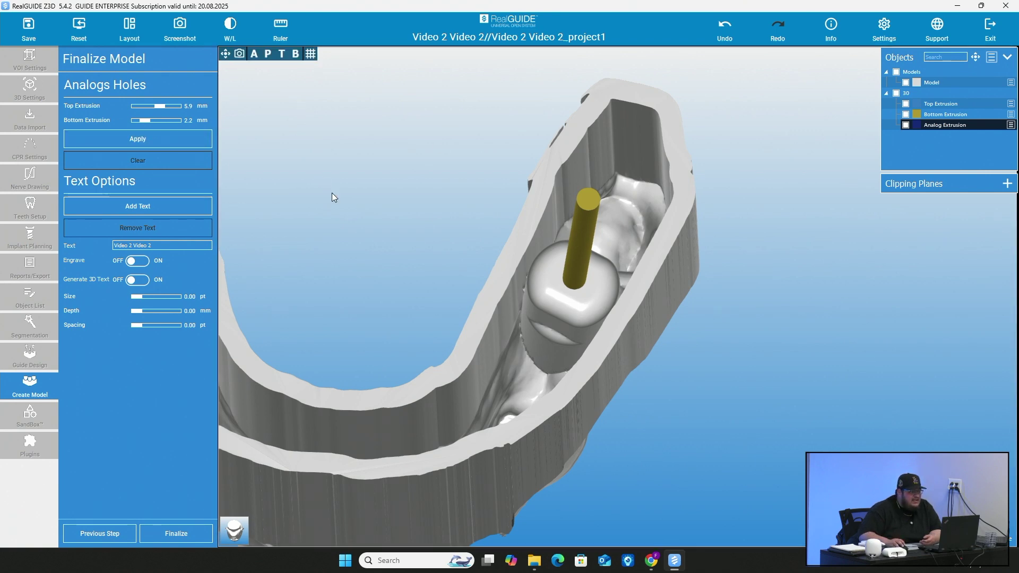
{"action": "left_click_drag", "start_coordinate": [332, 193], "coordinate": [507, 399]}
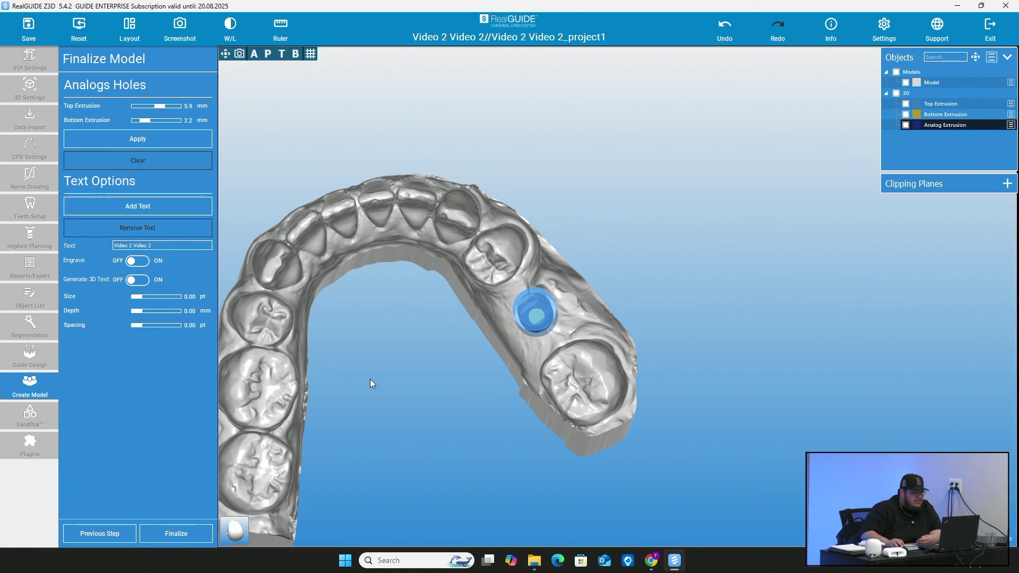
Replace the model text with 222 and start adding it, with engraving on and 3D text generation off
{"action": "left_click_drag", "start_coordinate": [370, 379], "coordinate": [425, 224]}
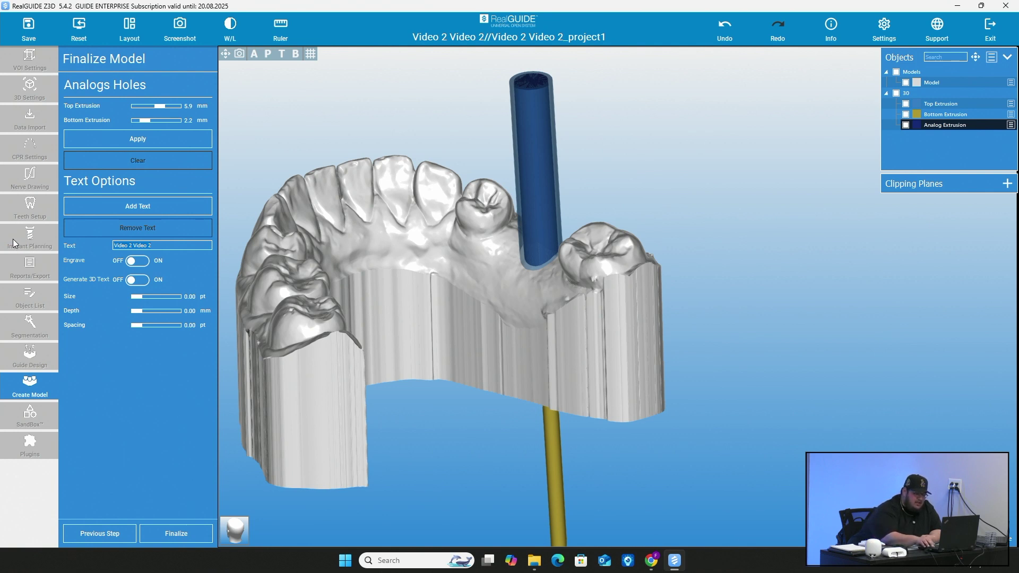
{"action": "key", "text": "ctrl+a"}
{"action": "type", "text": "2"}
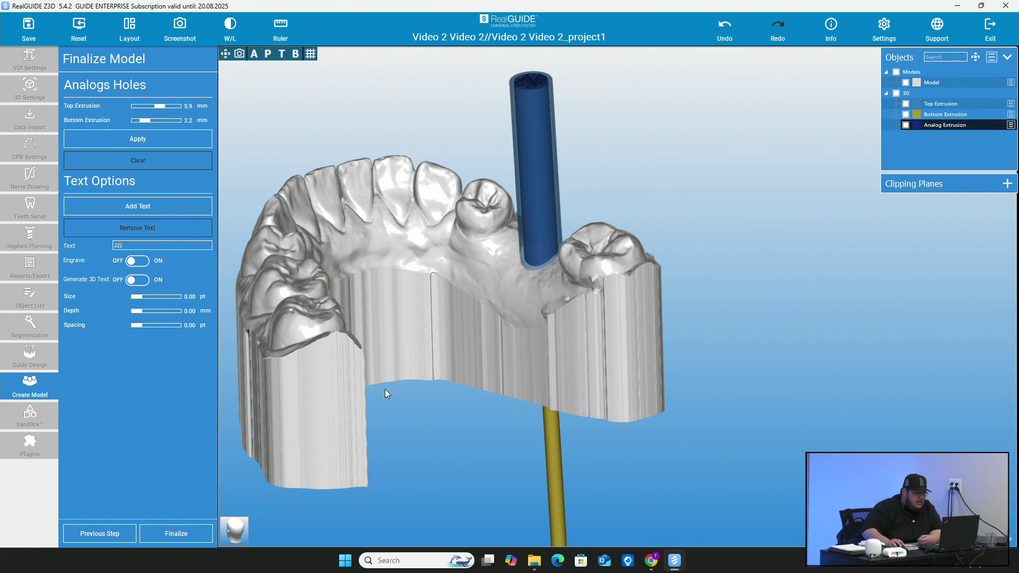
{"action": "left_click", "coordinate": [194, 208]}
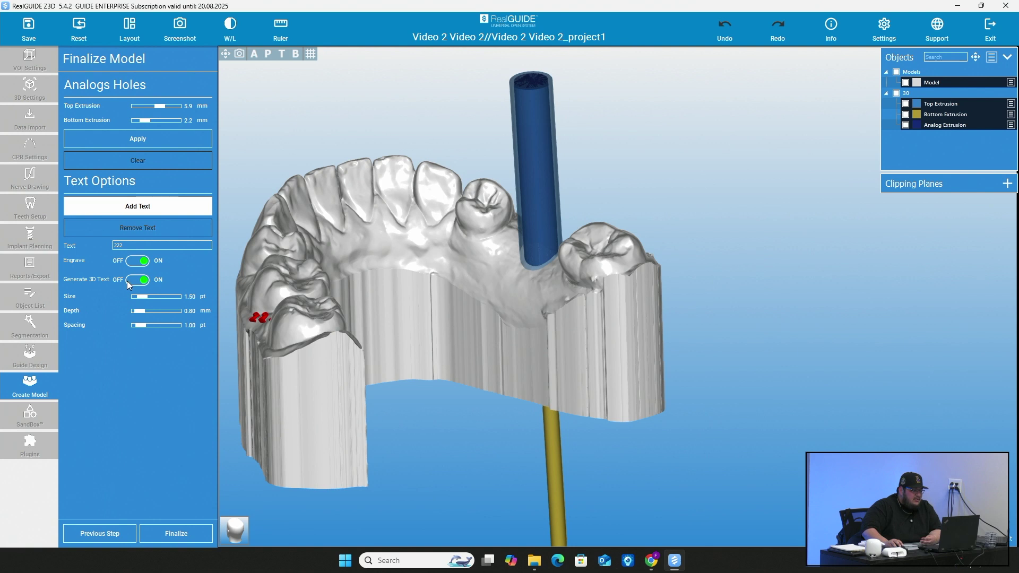
{"action": "left_click", "coordinate": [130, 281]}
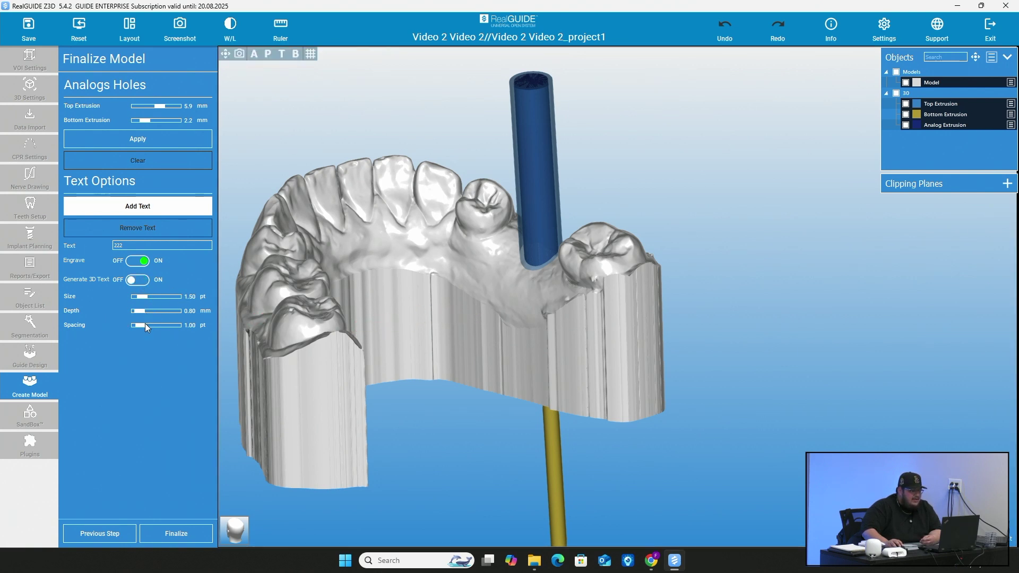
Set the text size to 5.51 pt and spacing to 2.67 pt, and place 222 on the tongue-side wall near the gap
{"action": "left_click_drag", "start_coordinate": [139, 296], "coordinate": [158, 296]}
{"action": "left_click_drag", "start_coordinate": [157, 326], "coordinate": [148, 329]}
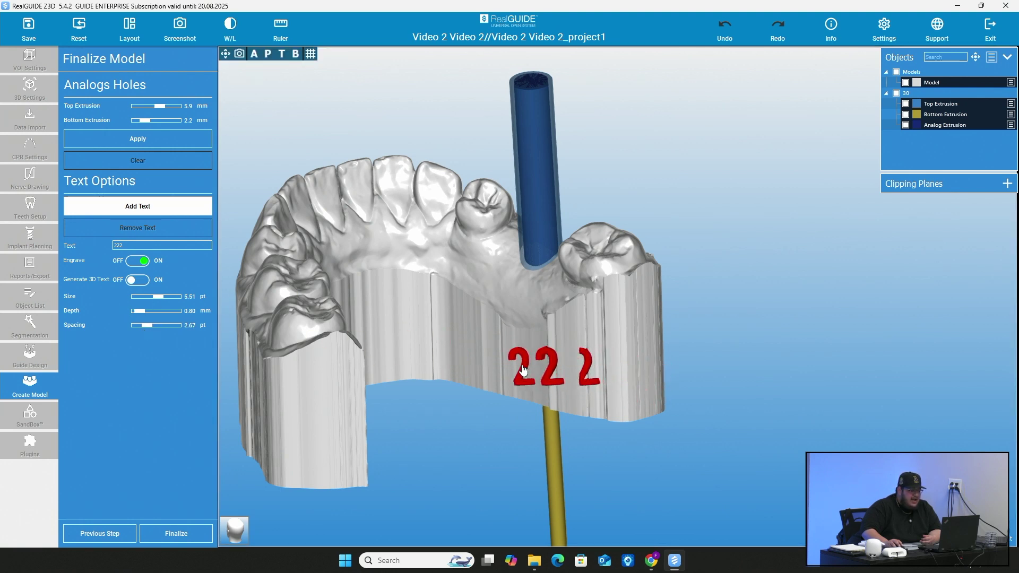
{"action": "left_click", "coordinate": [454, 354]}
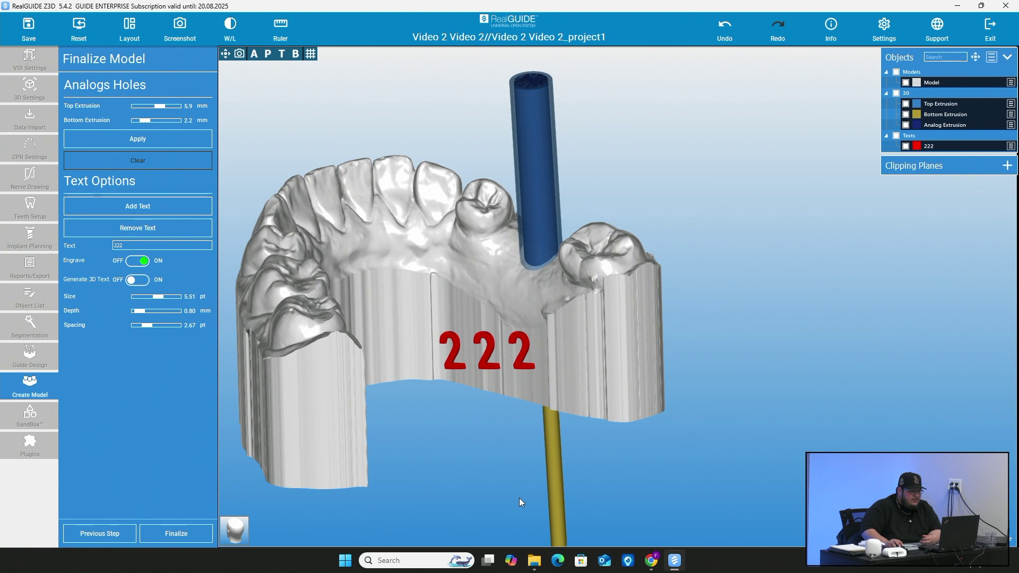
Finalize the model with its analog hole and engraved text, and view the result from the occlusal side
{"action": "left_click", "coordinate": [205, 530]}
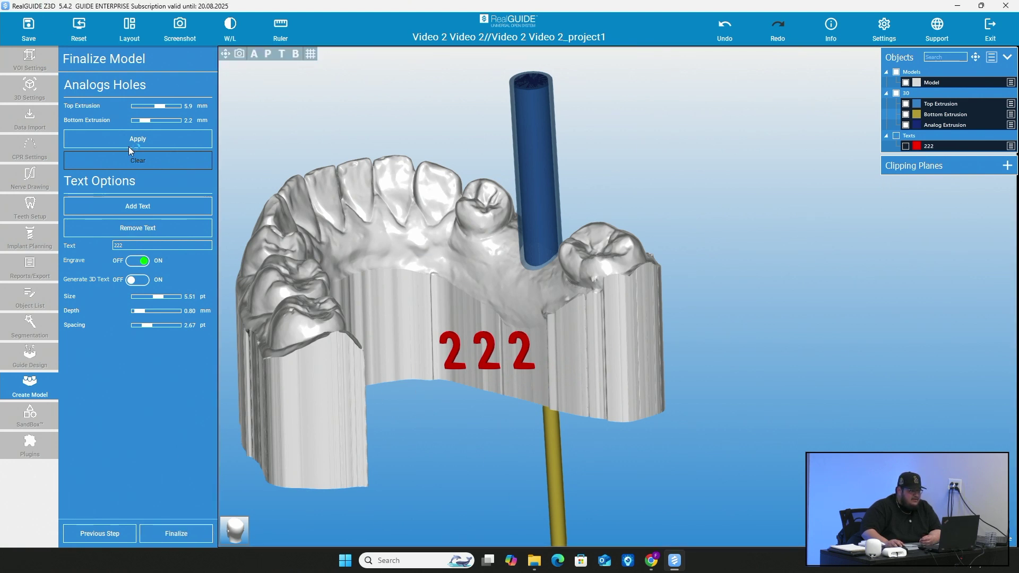
{"action": "left_click_drag", "start_coordinate": [536, 330], "coordinate": [594, 323]}
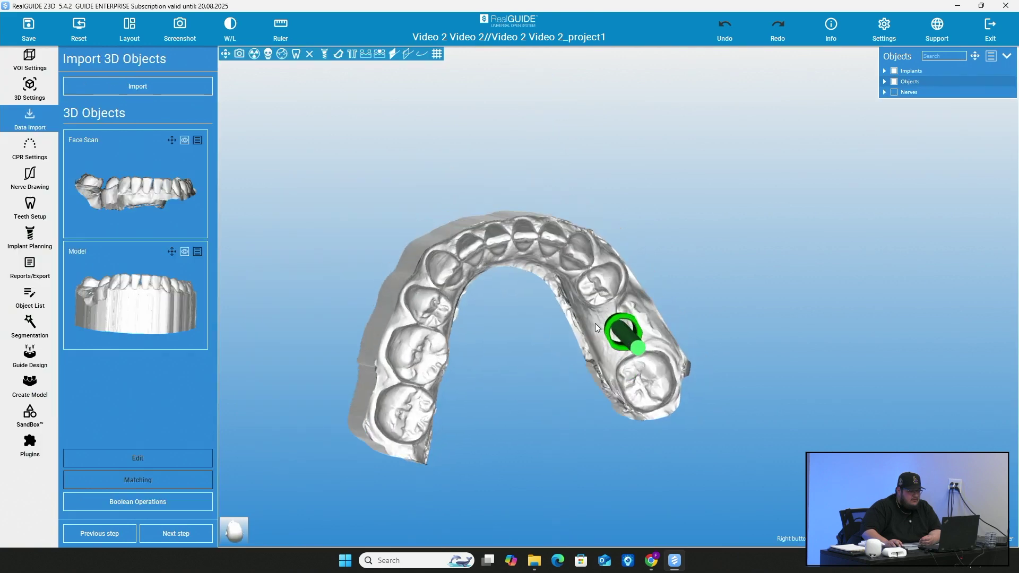
Hide the face scan and implant objects, show only the model, and inspect its analog site from the occlusal side
{"action": "left_click", "coordinate": [183, 141]}
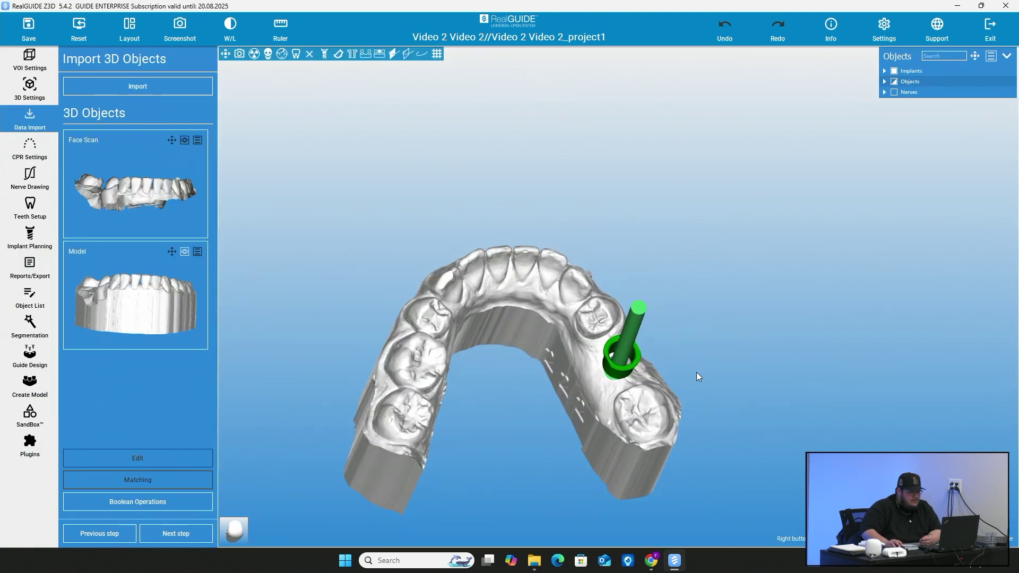
{"action": "left_click_drag", "start_coordinate": [737, 308], "coordinate": [710, 343]}
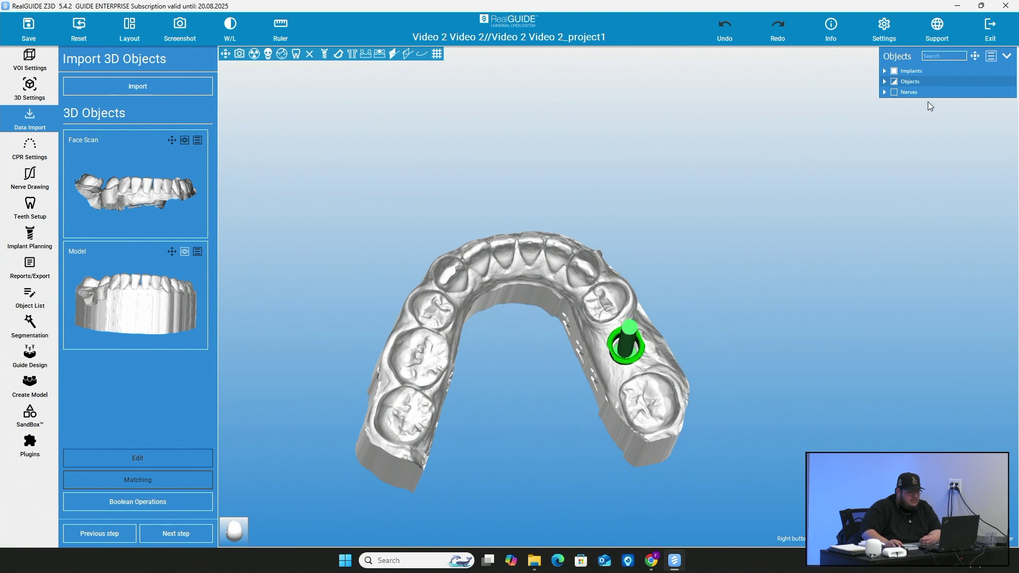
{"action": "left_click", "coordinate": [889, 79]}
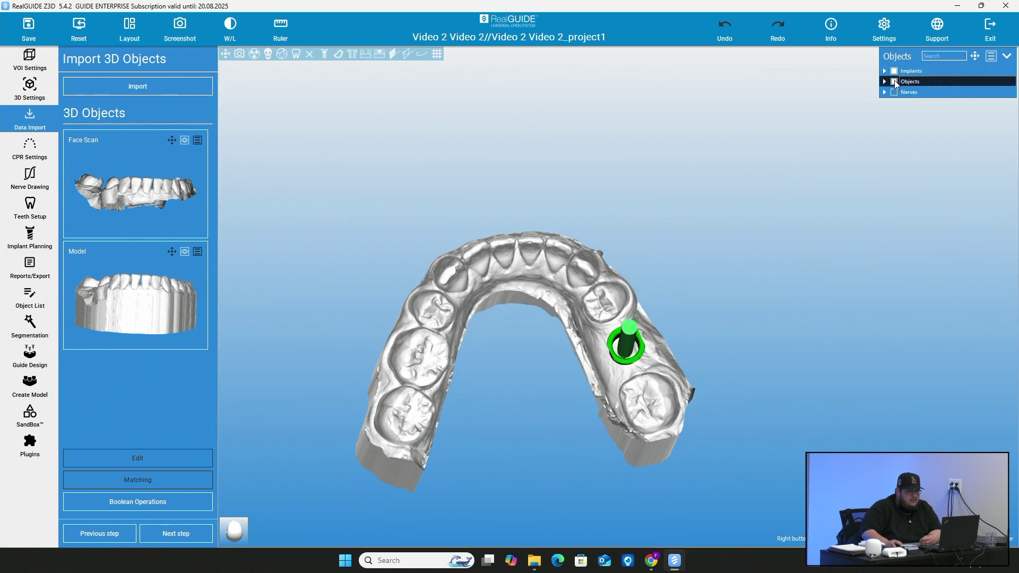
{"action": "left_click", "coordinate": [894, 82]}
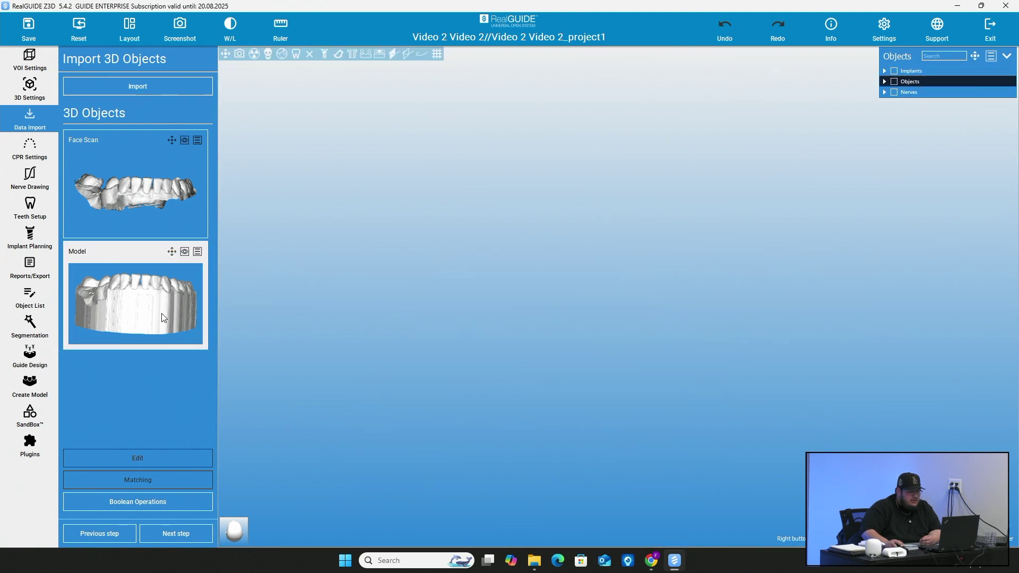
{"action": "left_click", "coordinate": [184, 252]}
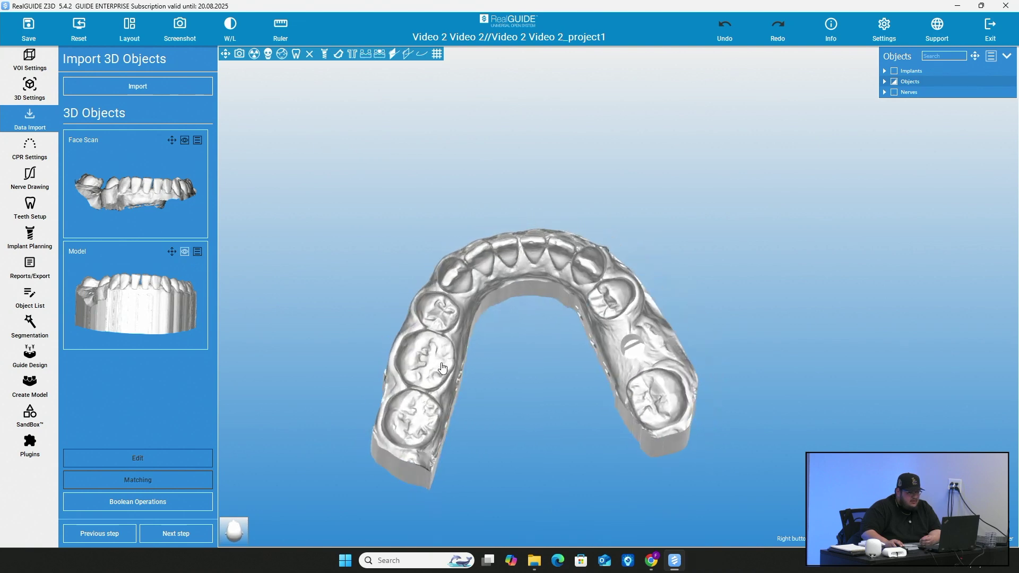
{"action": "scroll", "coordinate": [579, 363], "scroll_direction": "up", "scroll_amount": 3}
{"action": "left_click_drag", "start_coordinate": [580, 364], "coordinate": [595, 250]}
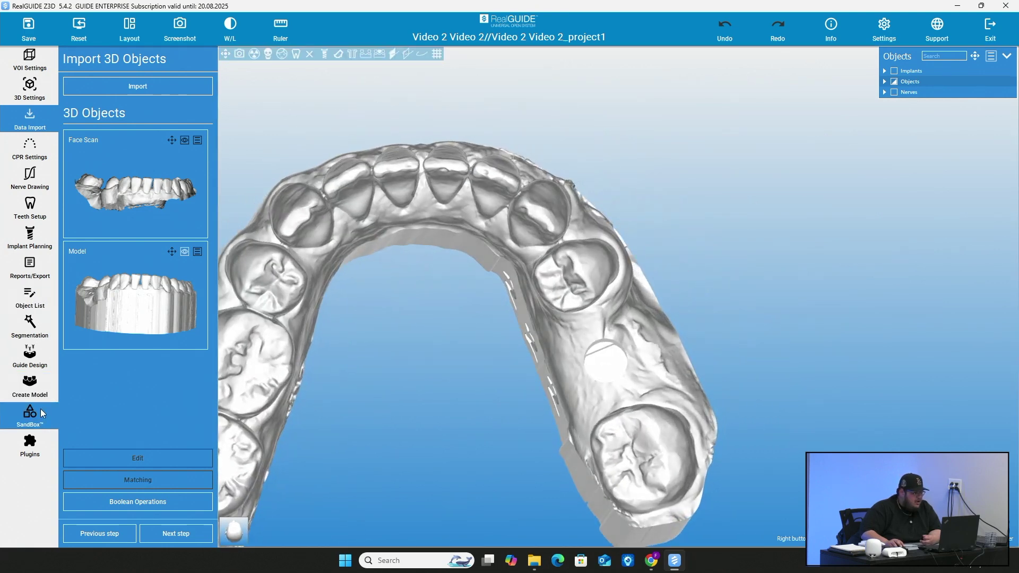
Create the model again with a shelled boundary extrusion, auto-adjusted height, 9.7 mm extrusion height and 2.0 mm shell thickness
{"action": "left_click", "coordinate": [33, 397]}
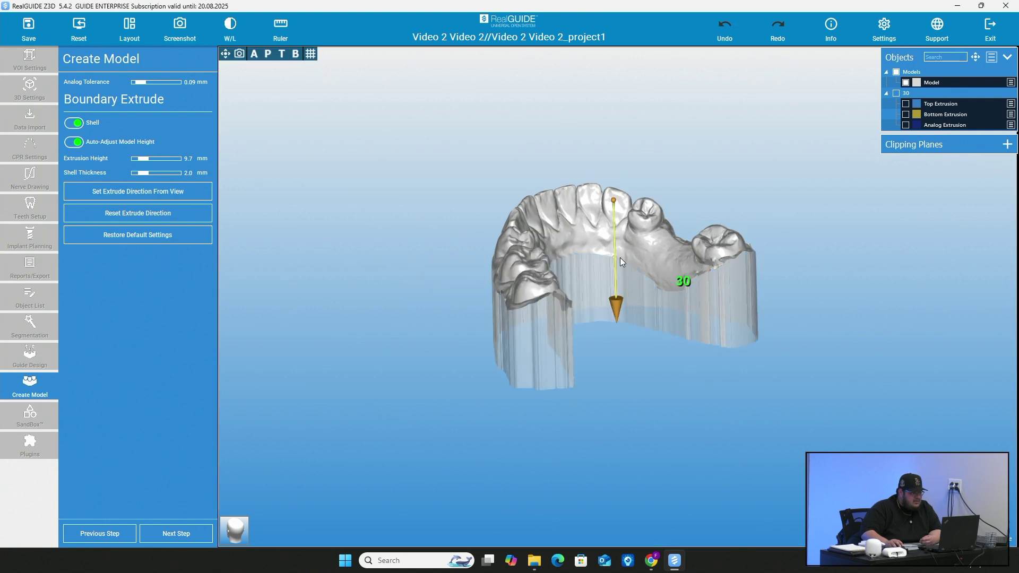
{"action": "left_click", "coordinate": [195, 532]}
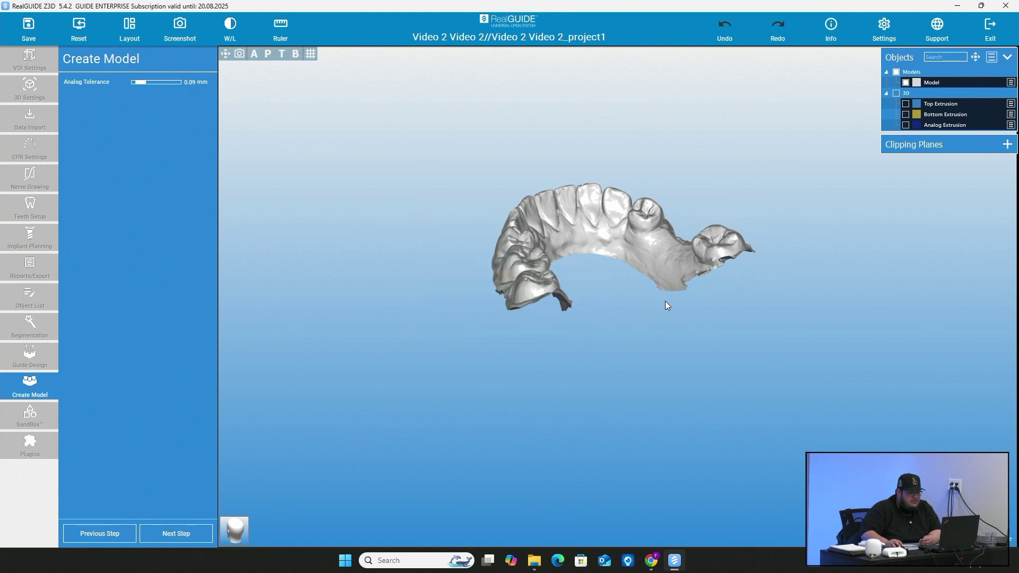
{"action": "left_click_drag", "start_coordinate": [665, 305], "coordinate": [630, 492]}
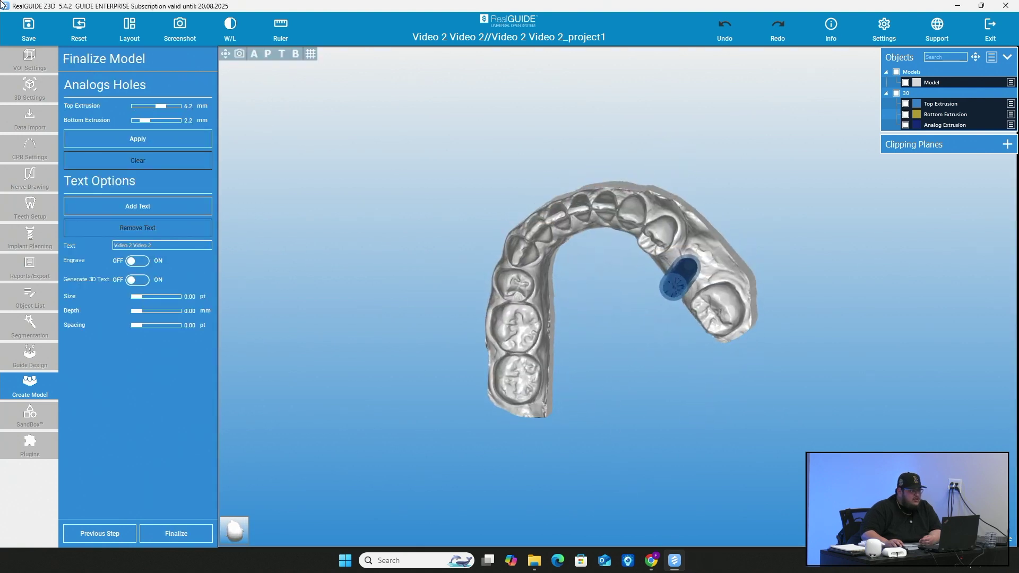
Apply the analog hole at tooth 30 with 6.2 mm top and 2.2 mm bottom extrusions, and finalize the model without text
{"action": "left_click", "coordinate": [137, 138]}
{"action": "left_click_drag", "start_coordinate": [762, 277], "coordinate": [461, 281]}
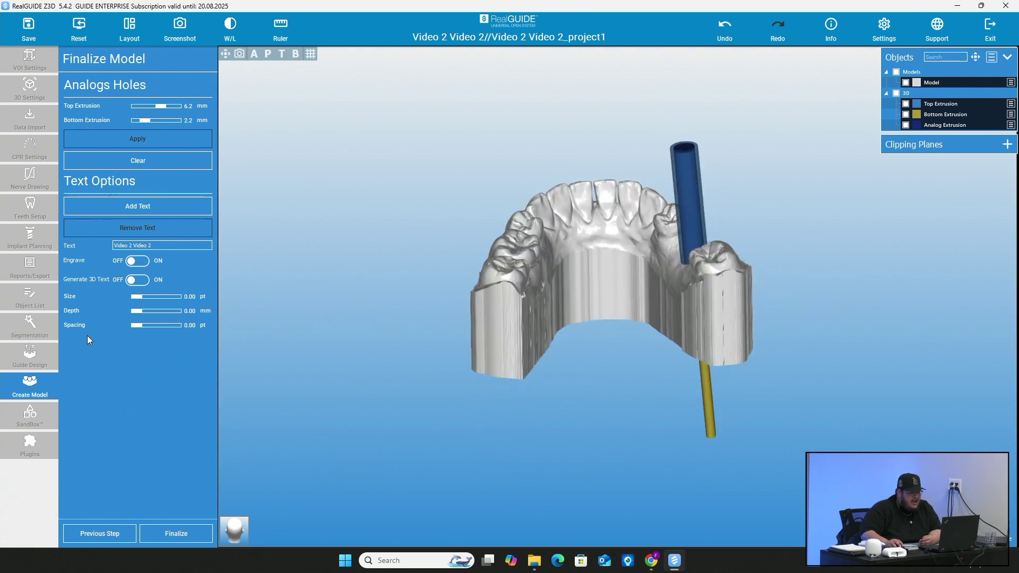
{"action": "left_click", "coordinate": [175, 536]}
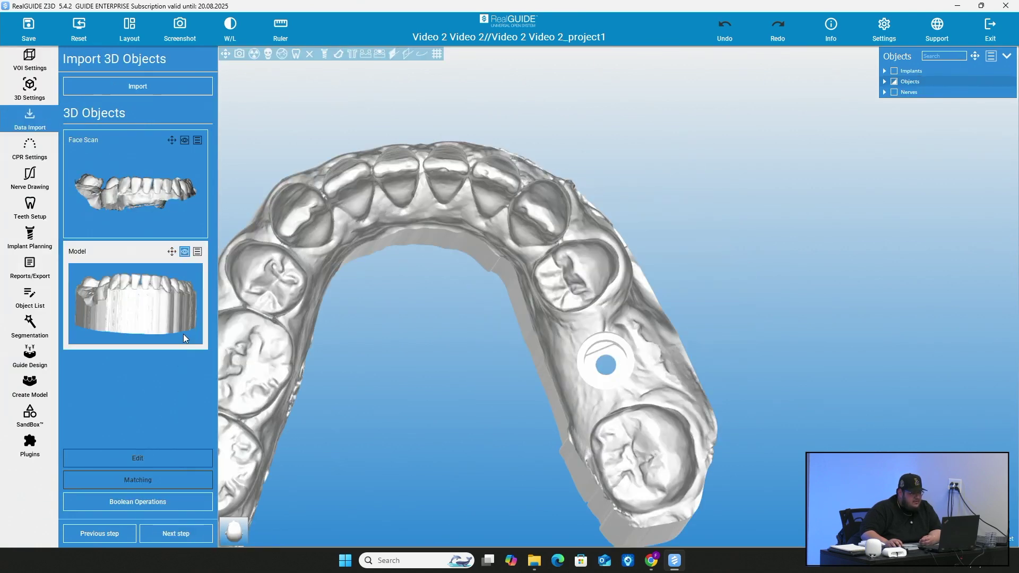
Examine the analog hole and its bottom opening up close from the occlusal side, and open the reports and export stage
{"action": "left_click_drag", "start_coordinate": [507, 355], "coordinate": [536, 295]}
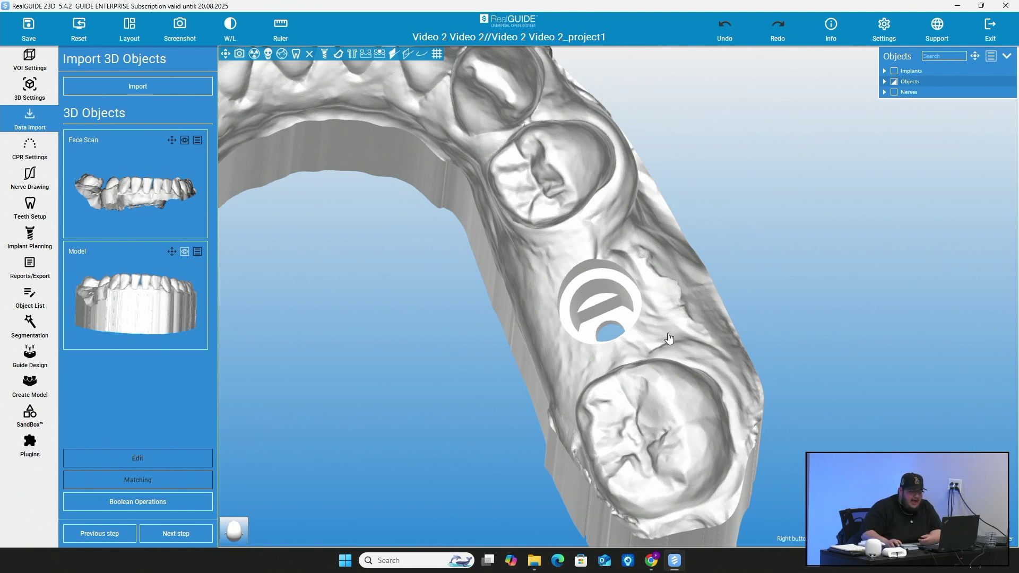
{"action": "mouse_move", "coordinate": [669, 338]}
{"action": "left_mouse_down"}
{"action": "mouse_move", "coordinate": [670, 348]}
{"action": "mouse_move", "coordinate": [632, 342]}
{"action": "mouse_move", "coordinate": [628, 351]}
{"action": "mouse_move", "coordinate": [595, 314]}
{"action": "left_mouse_up"}
{"action": "scroll", "coordinate": [639, 338], "scroll_direction": "up", "scroll_amount": 3}
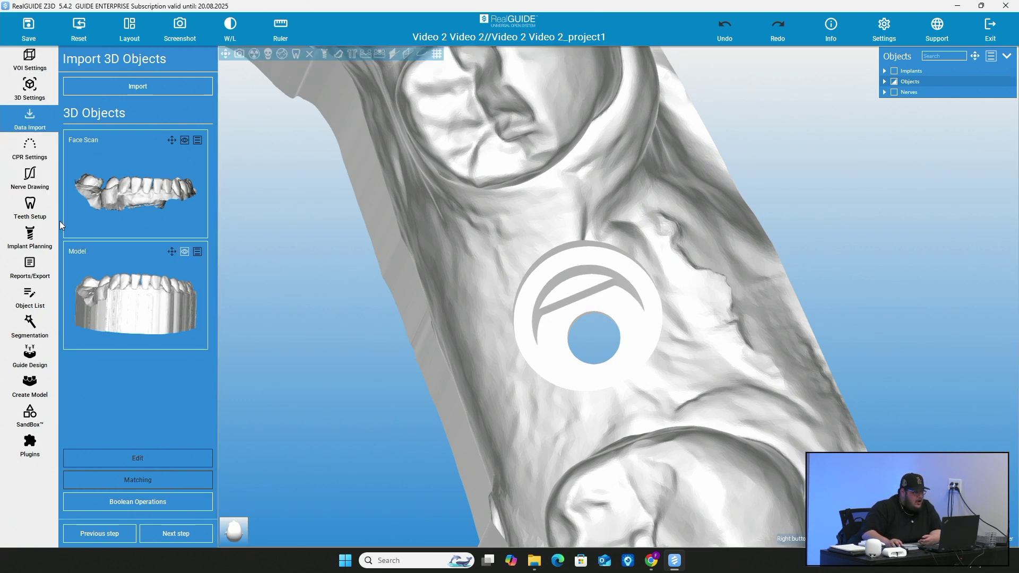
{"action": "left_click", "coordinate": [33, 275]}
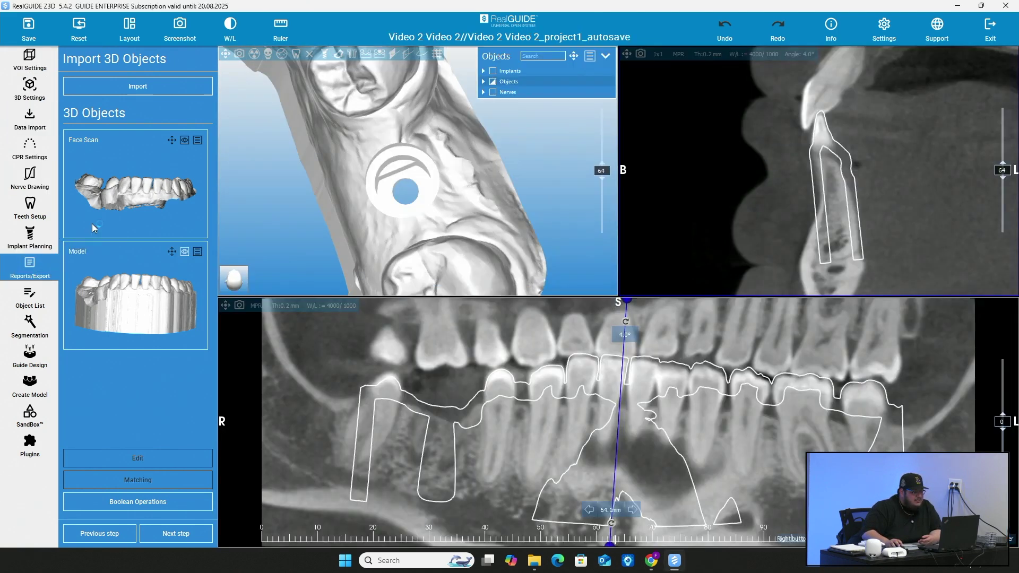